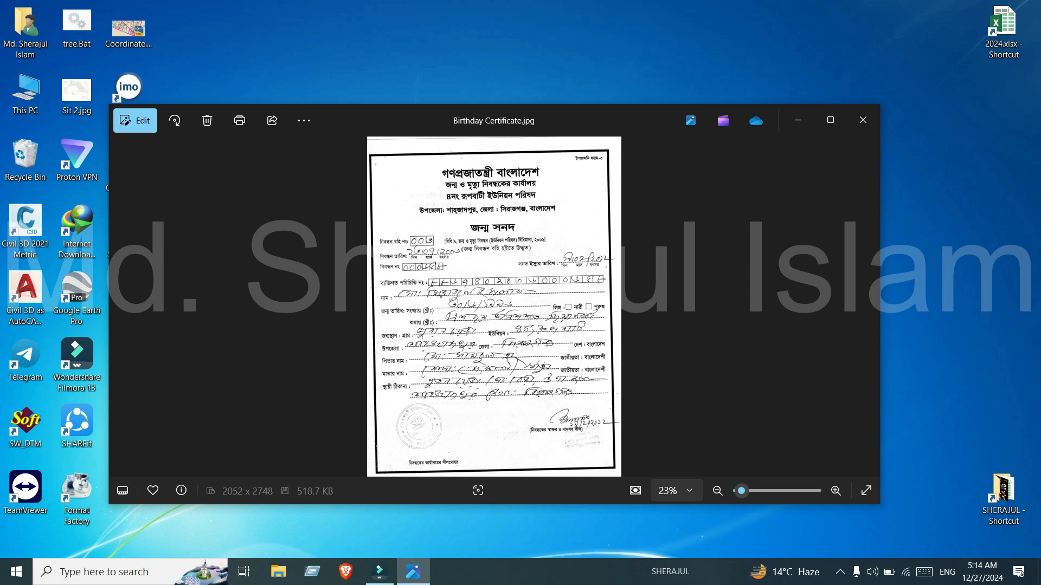
Close the birth certificate image, switch to Brave with the Google Chrome profile, and open bdris.gov.bd without the translation prompt
{"action": "left_click", "coordinate": [863, 120]}
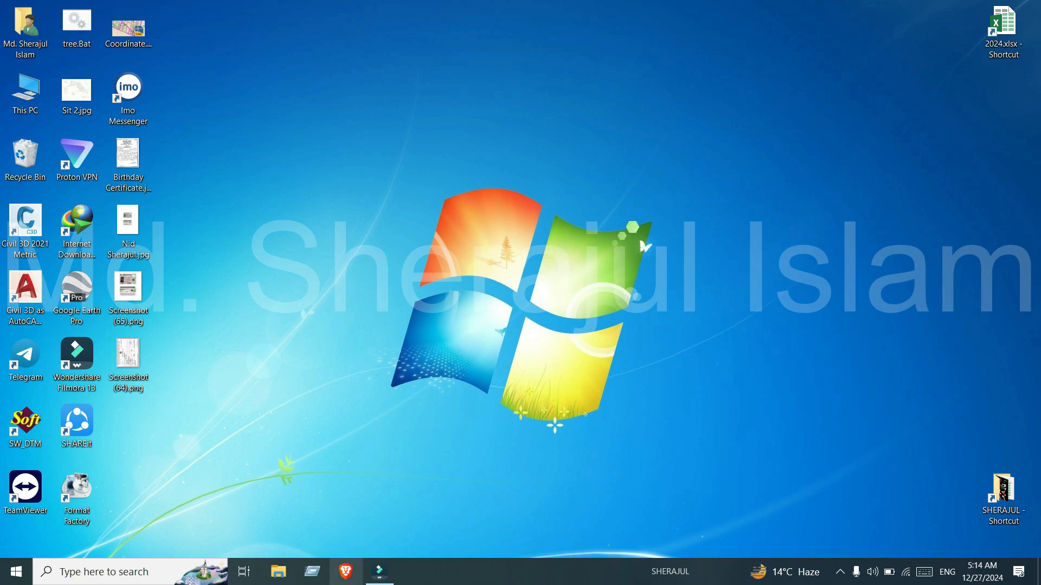
{"action": "left_click", "coordinate": [345, 571]}
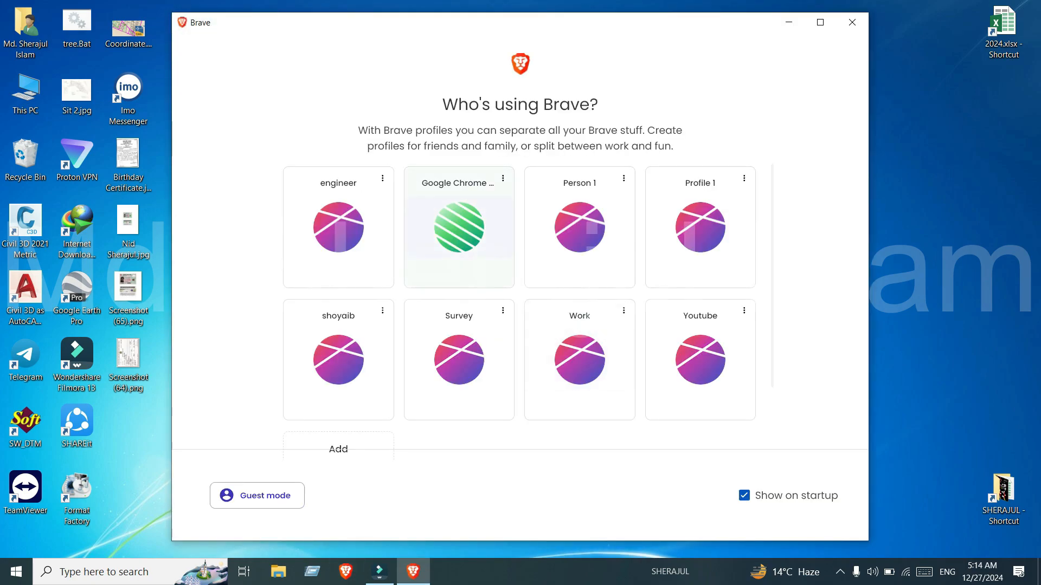
{"action": "left_click", "coordinate": [459, 226]}
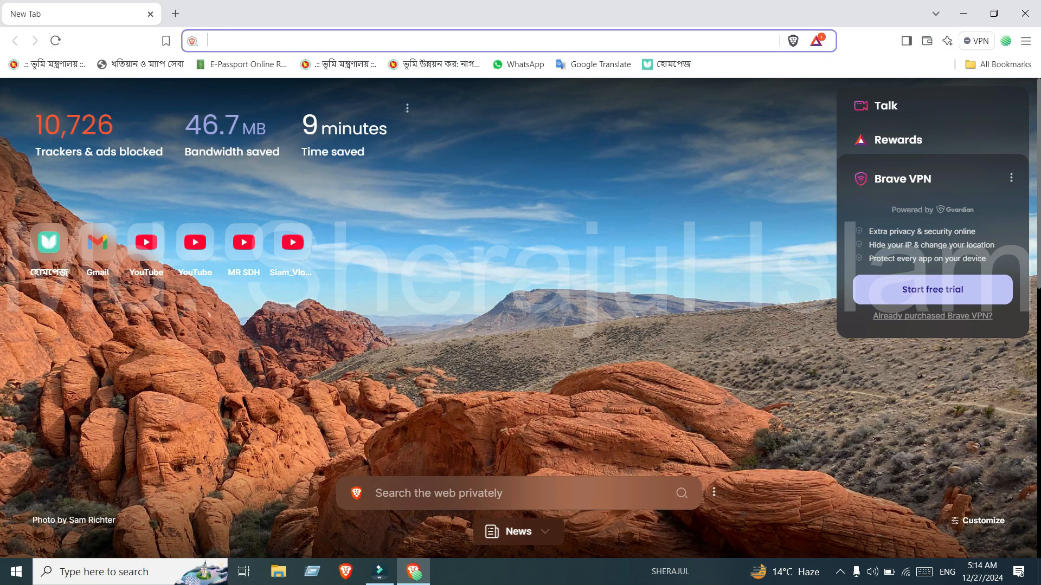
{"action": "type", "text": "bd"}
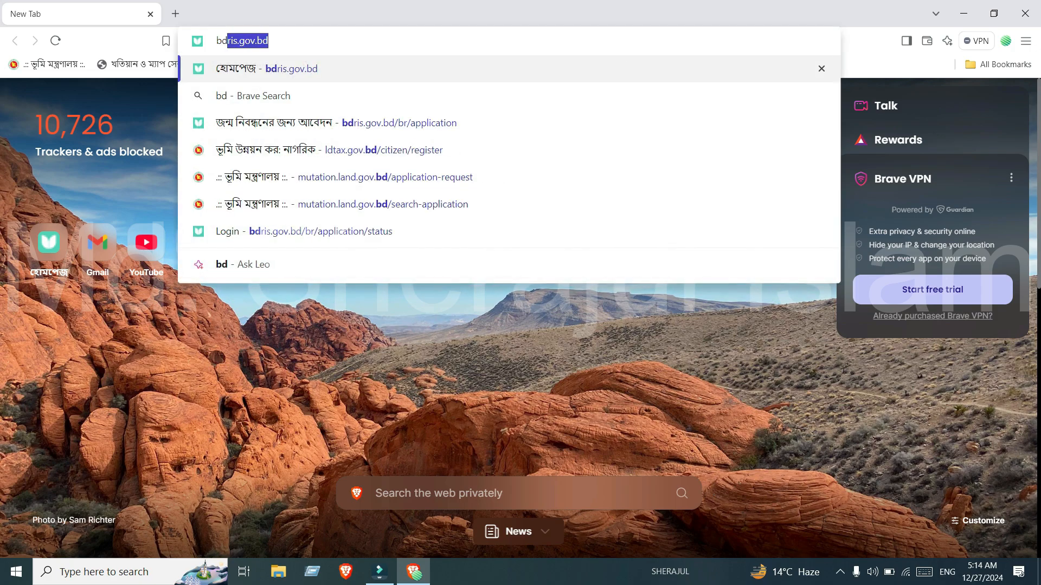
{"action": "type", "text": "ri"}
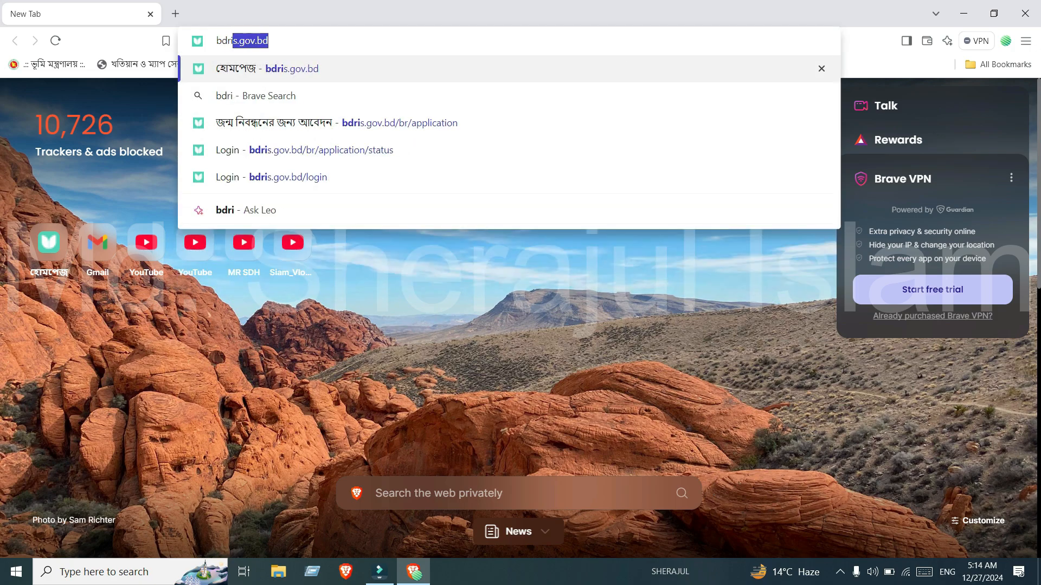
{"action": "type", "text": "s"}
{"action": "key", "text": "Return"}
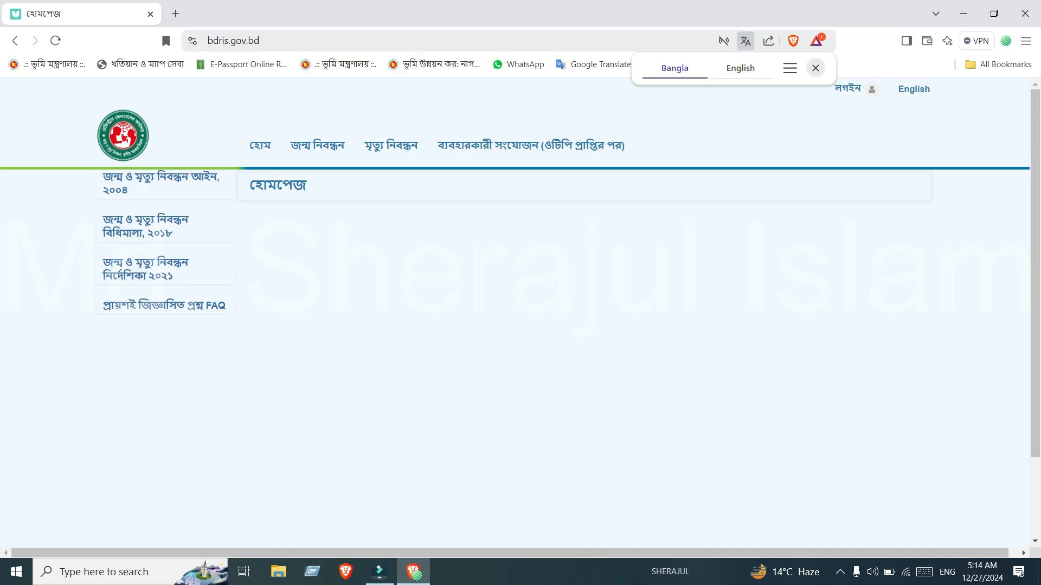
{"action": "left_click", "coordinate": [815, 69]}
Start a new birth registration application (জন্ম নিবন্ধন আবেদন) for the permanent address (স্থায়ী ঠিকানা) and continue to the personal details form
{"action": "mouse_move", "coordinate": [317, 146]}
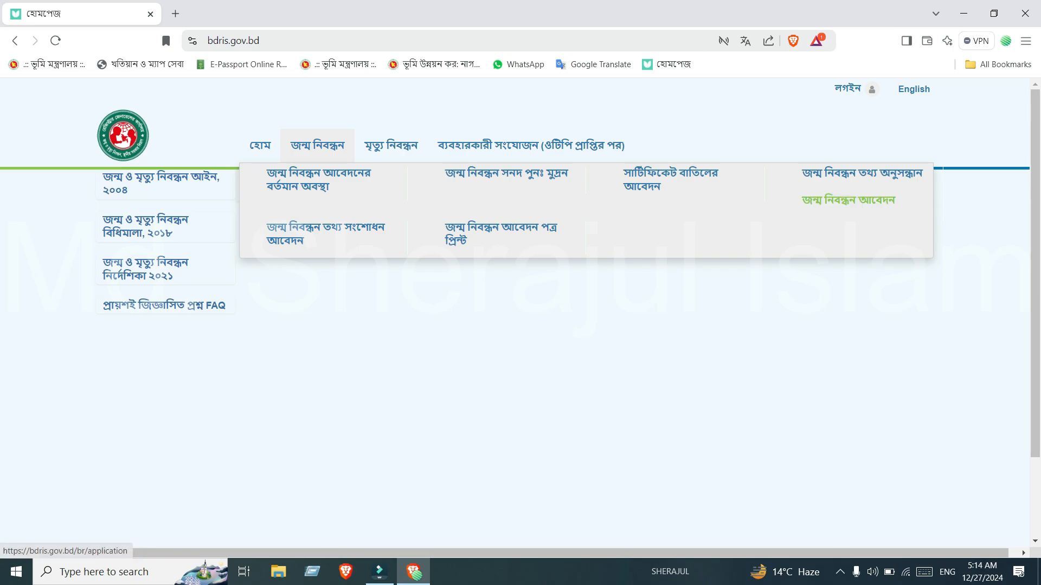
{"action": "left_click", "coordinate": [848, 200]}
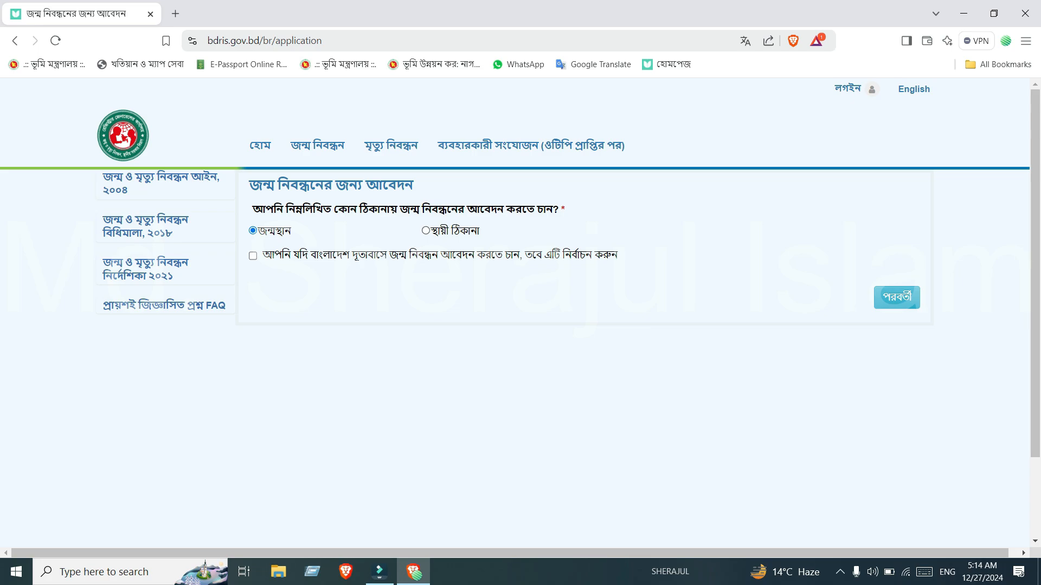
{"action": "left_click", "coordinate": [426, 231]}
{"action": "left_click", "coordinate": [898, 297]}
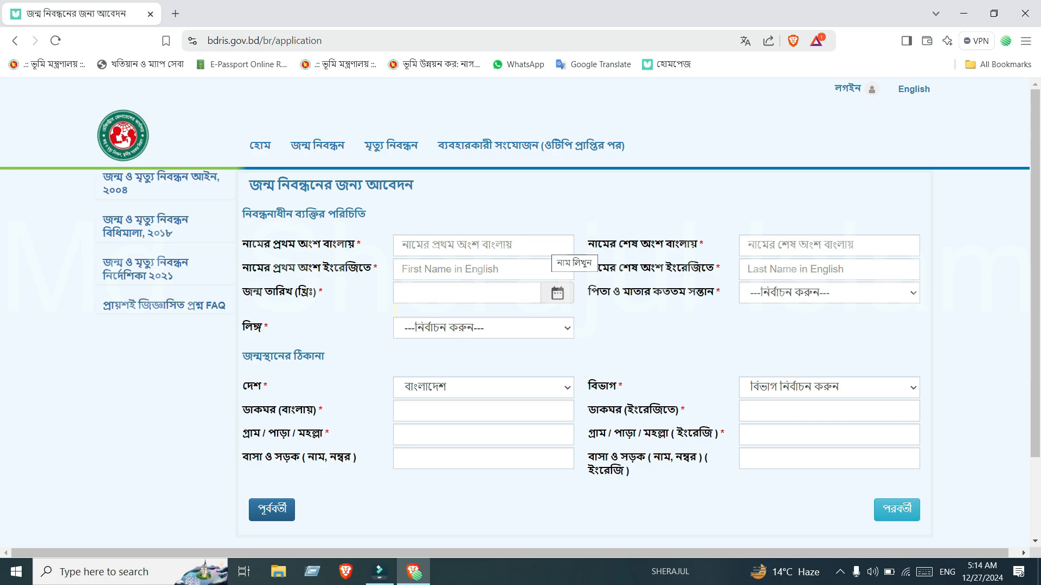
Open Google Translate in a new browser tab and write the first part of the applicant's name in Bengali
{"action": "left_click", "coordinate": [553, 250]}
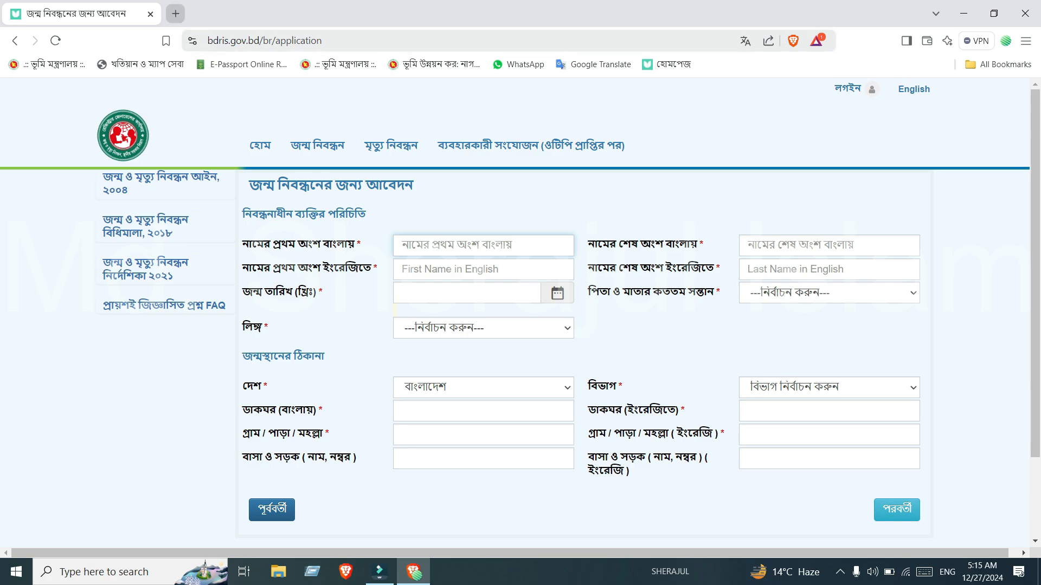
{"action": "left_click", "coordinate": [175, 13]}
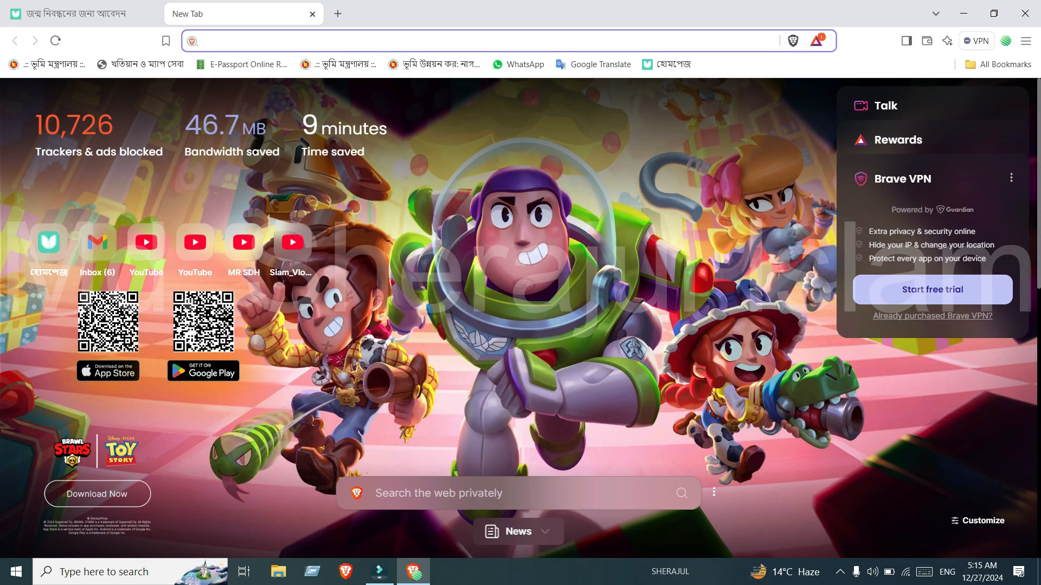
{"action": "left_click", "coordinate": [593, 64]}
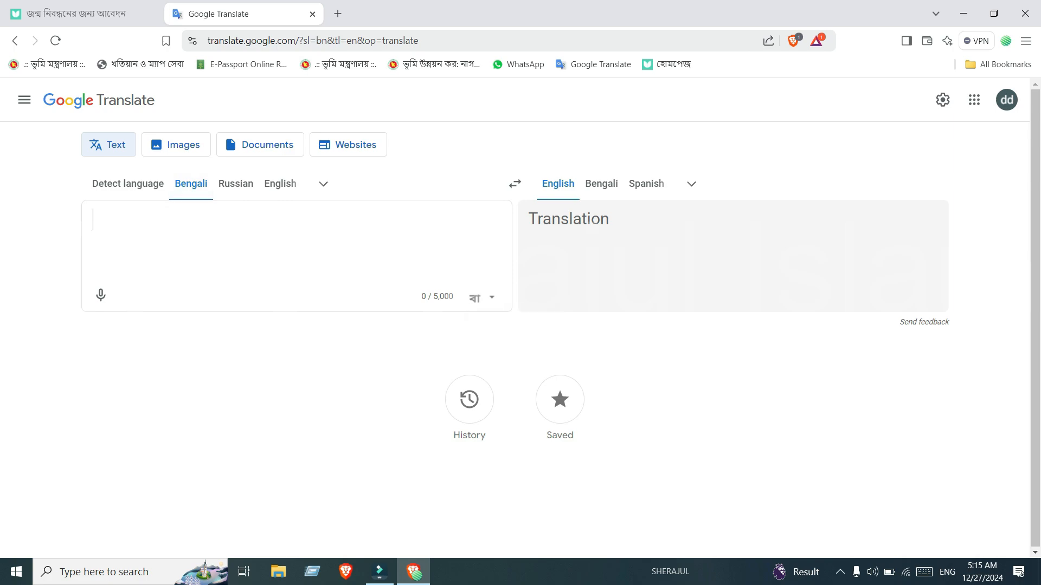
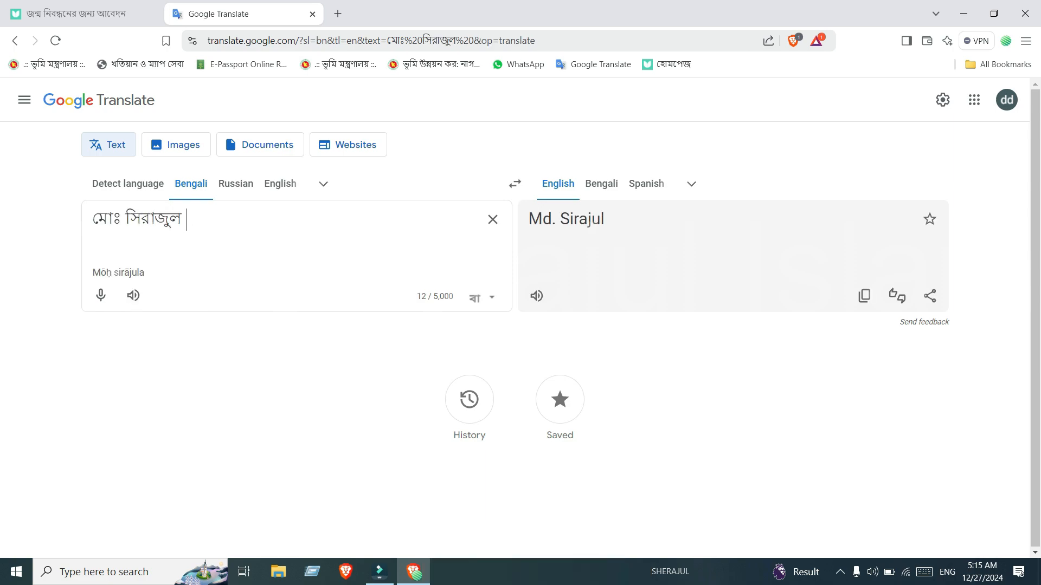
Copy the Bengali first part of the name into the application's নামের প্রথম অংশ বাংলায় field
{"action": "key", "text": "shift+Left"}
{"action": "key", "text": "shift+Left"}
{"action": "key", "text": "shift+Left"}
{"action": "key", "text": "shift+Left"}
{"action": "key", "text": "shift+Left"}
{"action": "key", "text": "shift+Left"}
{"action": "key", "text": "shift+Left"}
{"action": "key", "text": "shift+Left"}
{"action": "key", "text": "shift+Left"}
{"action": "key", "text": "shift+Left"}
{"action": "key", "text": "shift+Left"}
{"action": "key", "text": "shift+Left"}
{"action": "key", "text": "ctrl+c"}
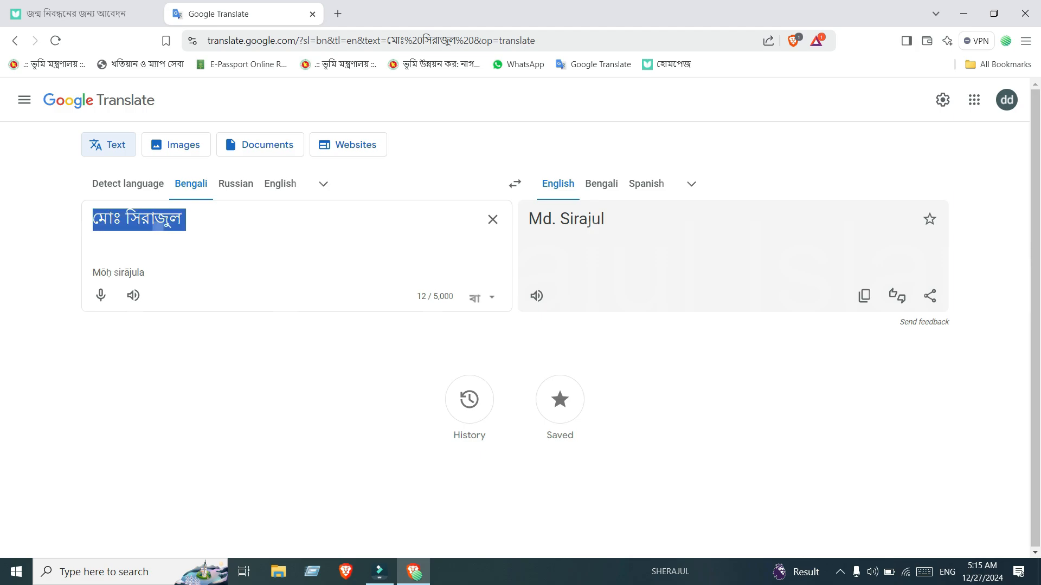
{"action": "key", "text": "ctrl+shift+Tab"}
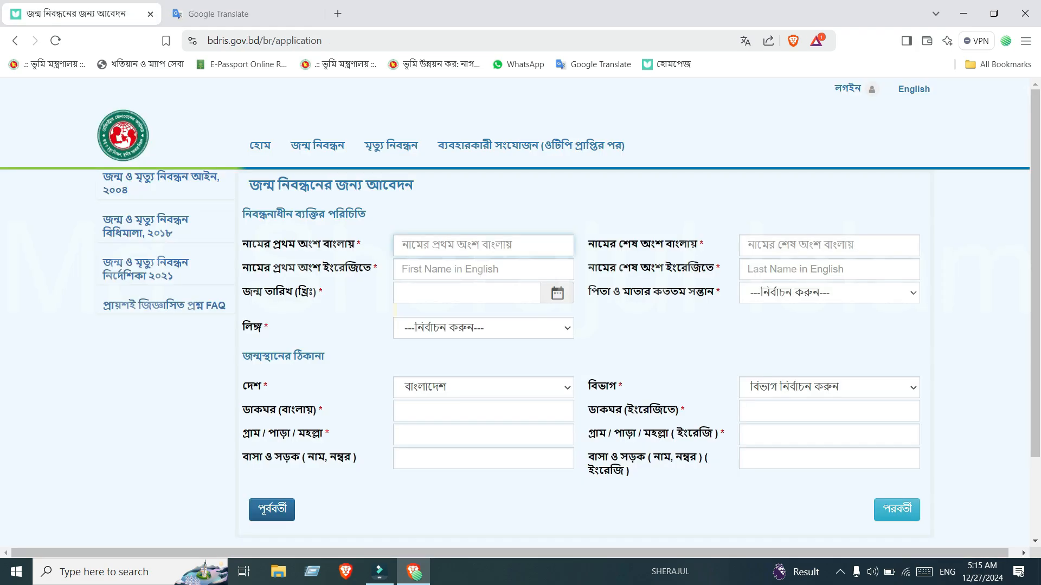
{"action": "key", "text": "ctrl+v"}
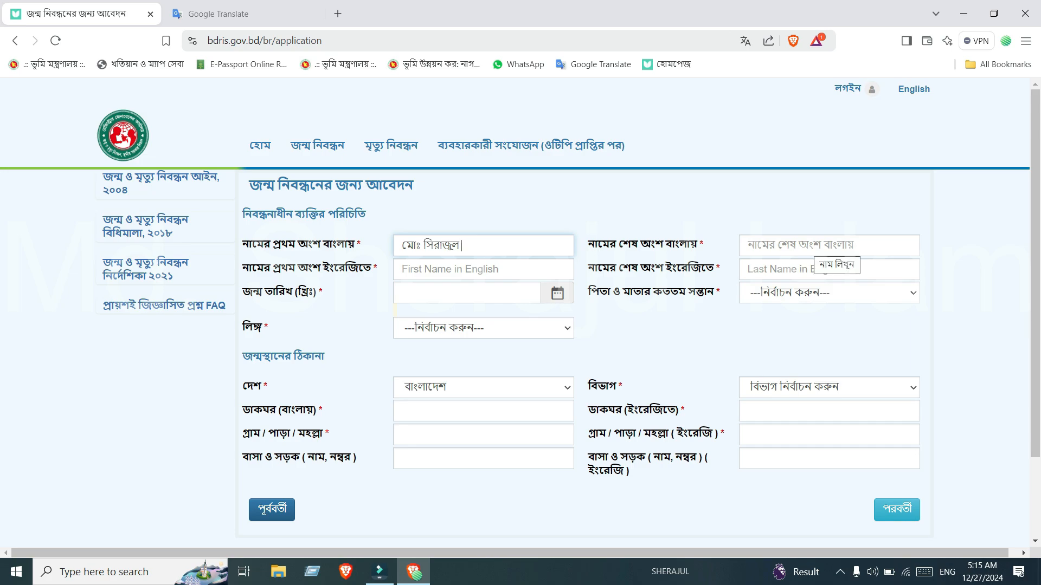
Write the applicant's last name in Bengali in Google Translate and copy it into the application's নামের শেষ অংশ বাংলায় field
{"action": "key", "text": "Tab"}
{"action": "left_click", "coordinate": [244, 15]}
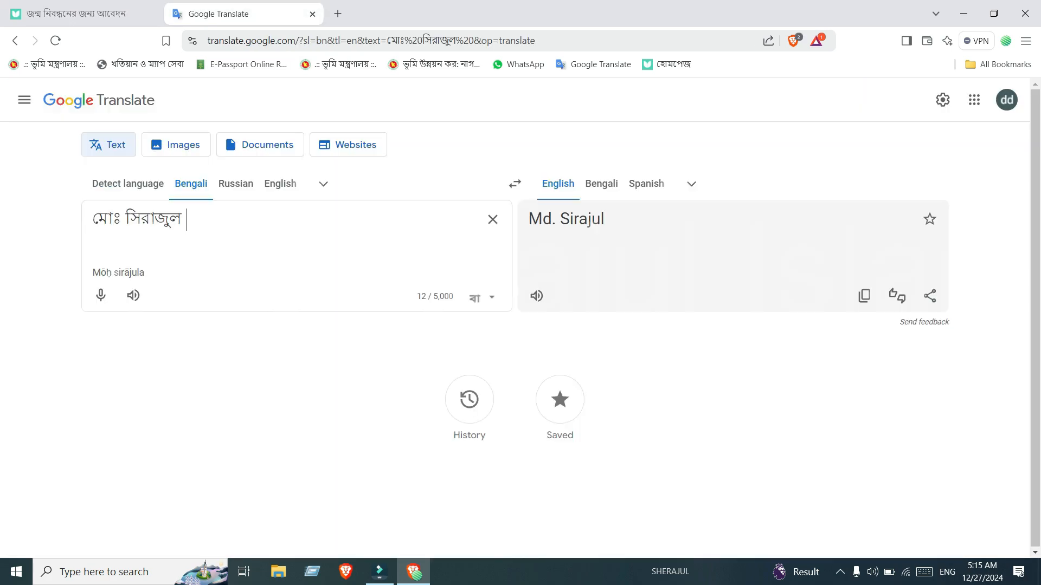
{"action": "left_click_drag", "start_coordinate": [187, 220], "coordinate": [92, 220]}
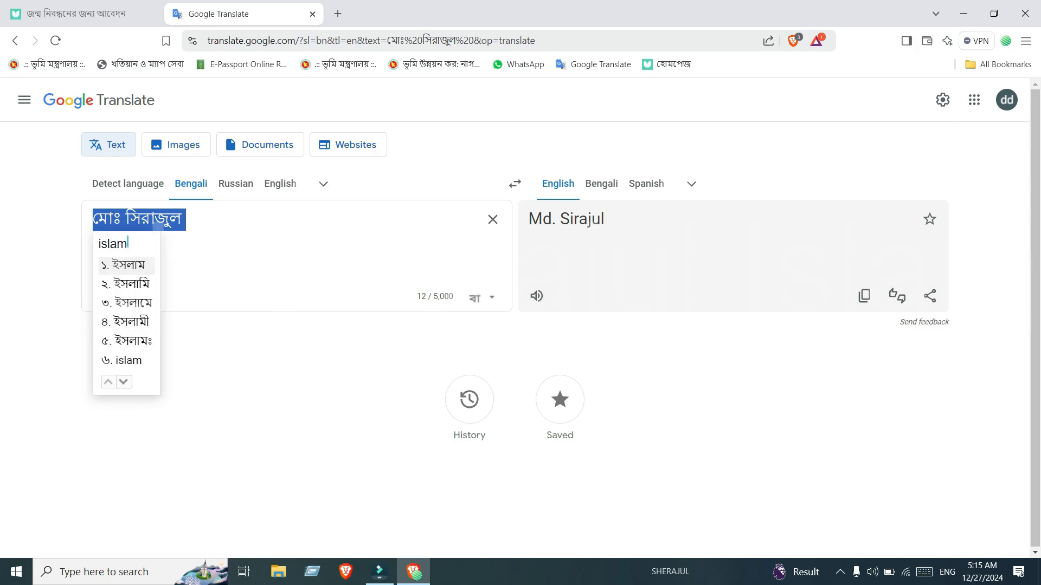
{"action": "key", "text": "space"}
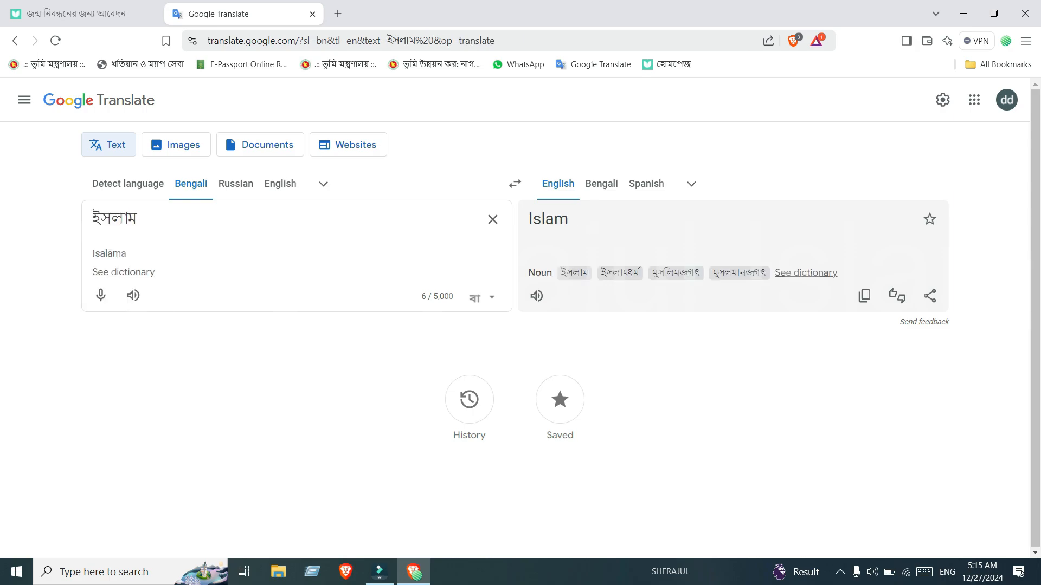
{"action": "left_click_drag", "start_coordinate": [144, 220], "coordinate": [91, 220]}
{"action": "key", "text": "ctrl+c"}
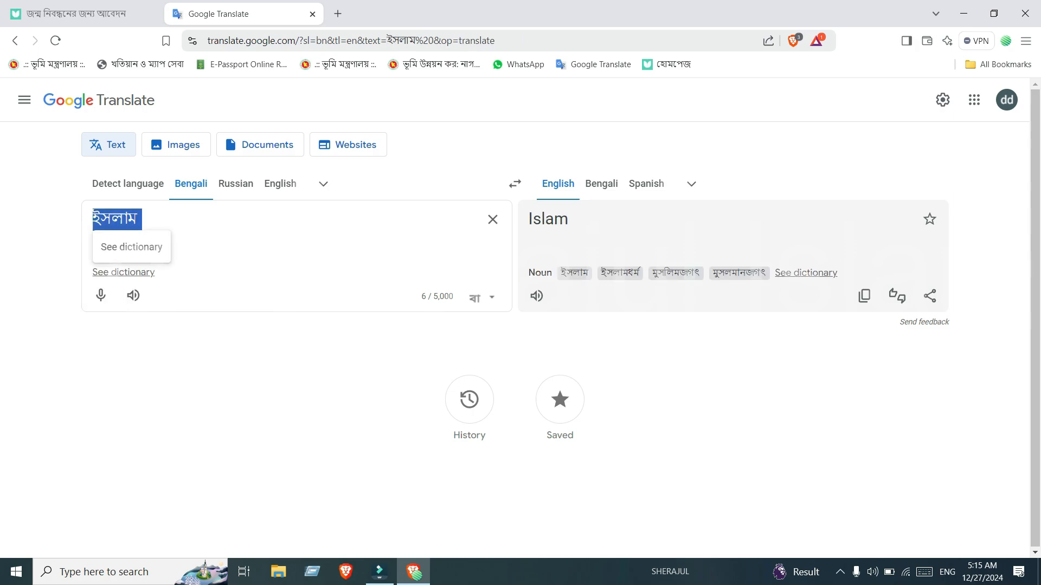
{"action": "left_click", "coordinate": [81, 14]}
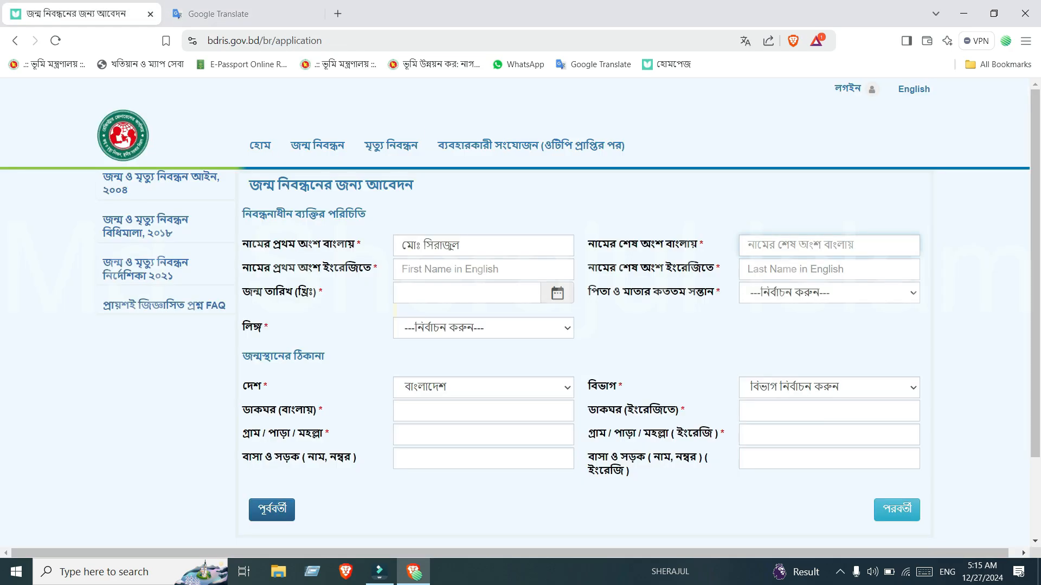
{"action": "key", "text": "ctrl+v"}
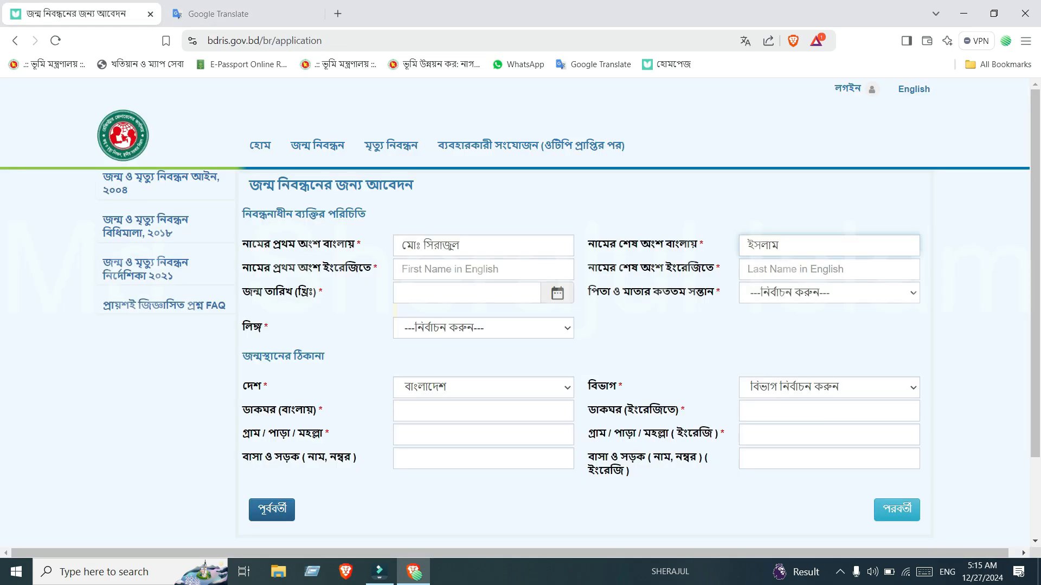
Fill in the applicant's first and last names in English, in capital letters, on the birth registration form
{"action": "key", "text": "Tab"}
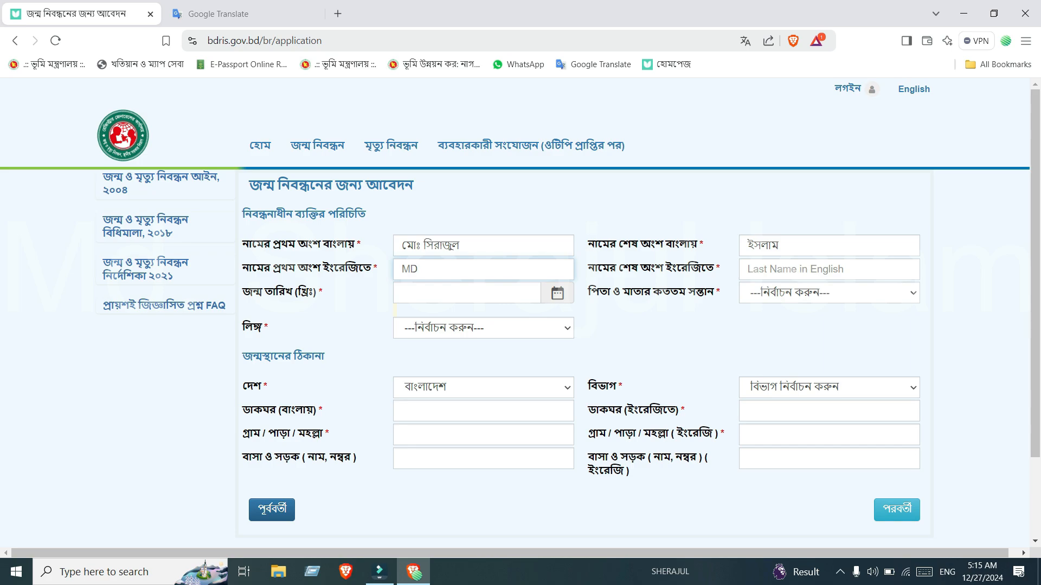
{"action": "key", "text": "Tab"}
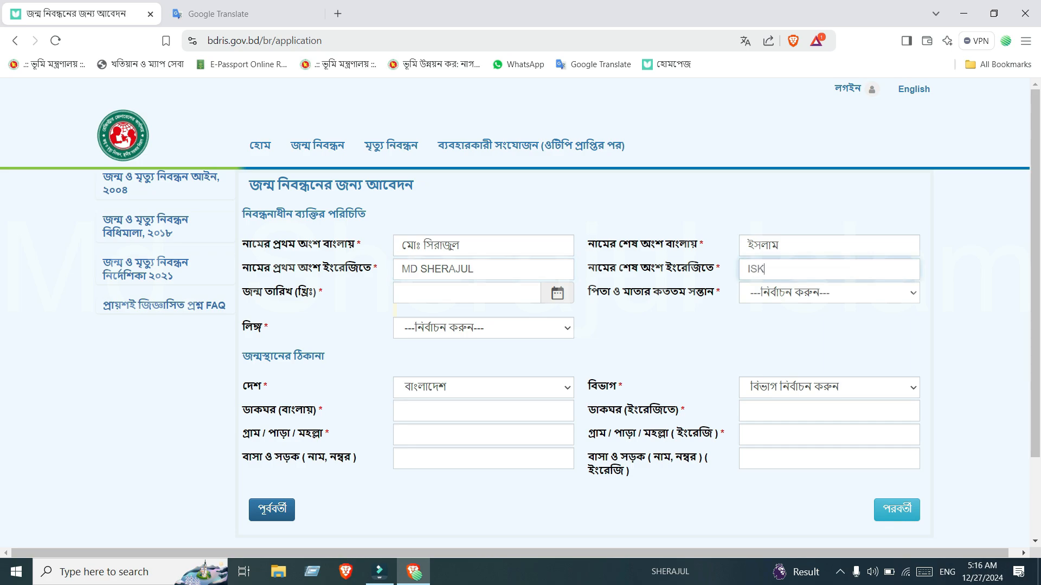
Pick the applicant's date of birth in the জন্ম তারিখ field and confirm having the required documents
{"action": "key", "text": "Tab"}
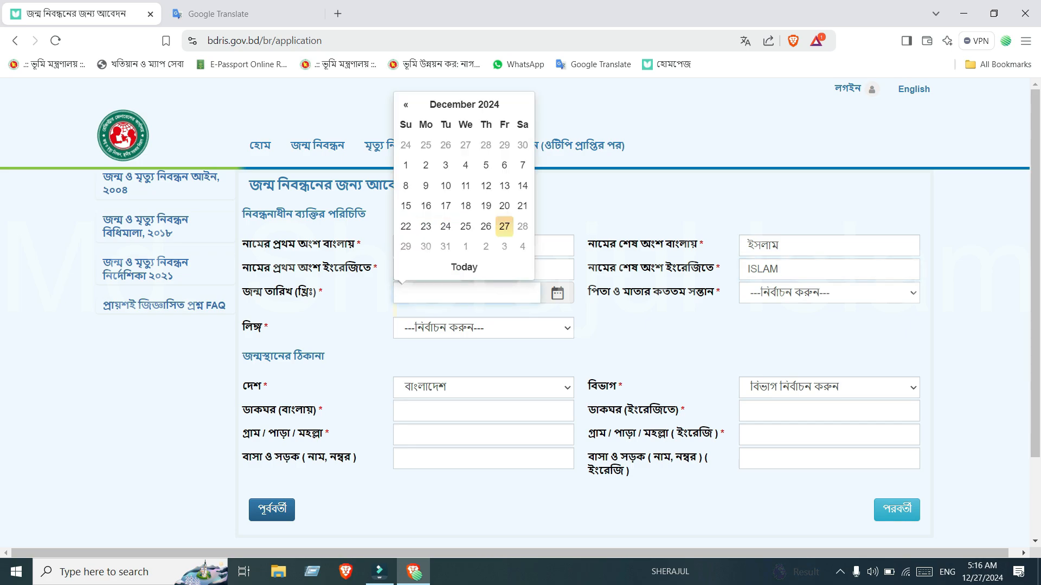
{"action": "left_click", "coordinate": [464, 104]}
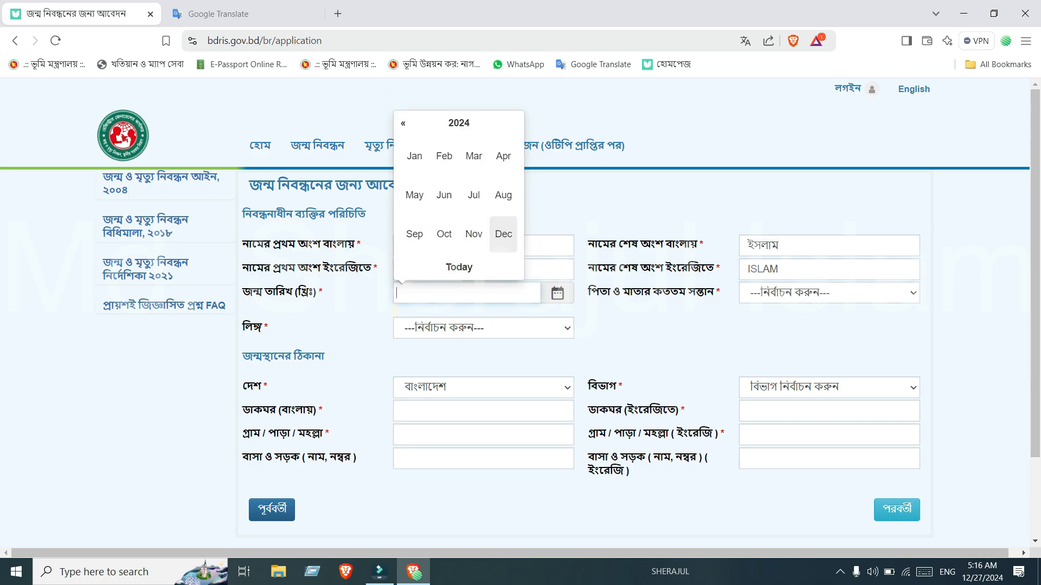
{"action": "left_click", "coordinate": [459, 122]}
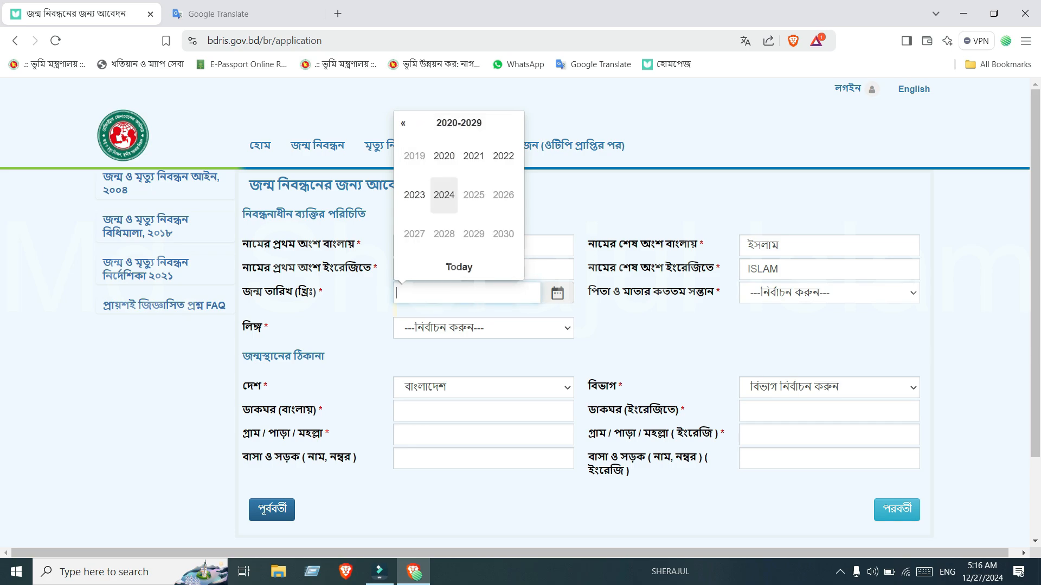
{"action": "left_click", "coordinate": [403, 123]}
{"action": "left_click", "coordinate": [402, 123]}
{"action": "left_click", "coordinate": [403, 123]}
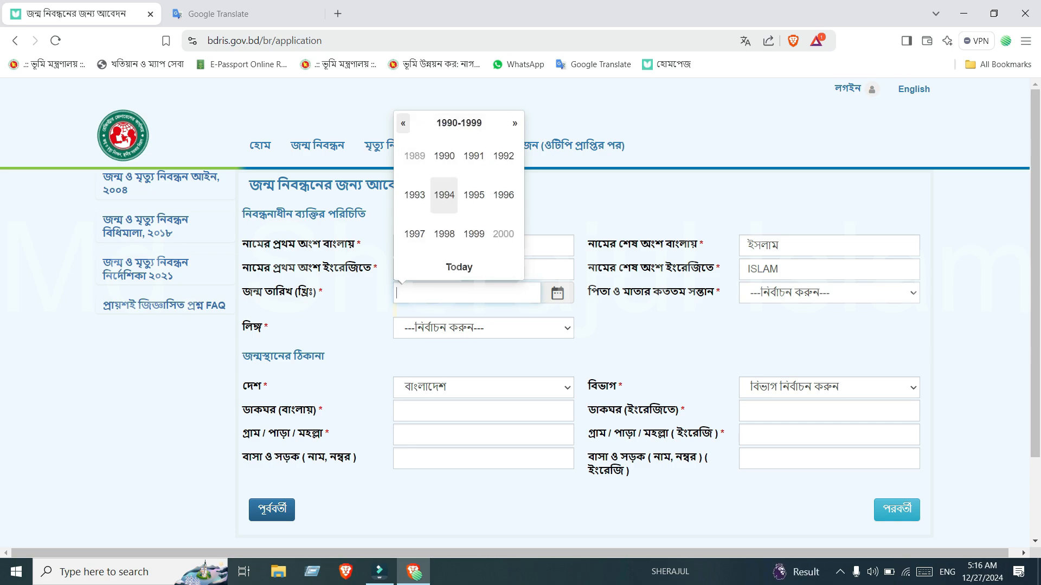
{"action": "left_click", "coordinate": [503, 195]}
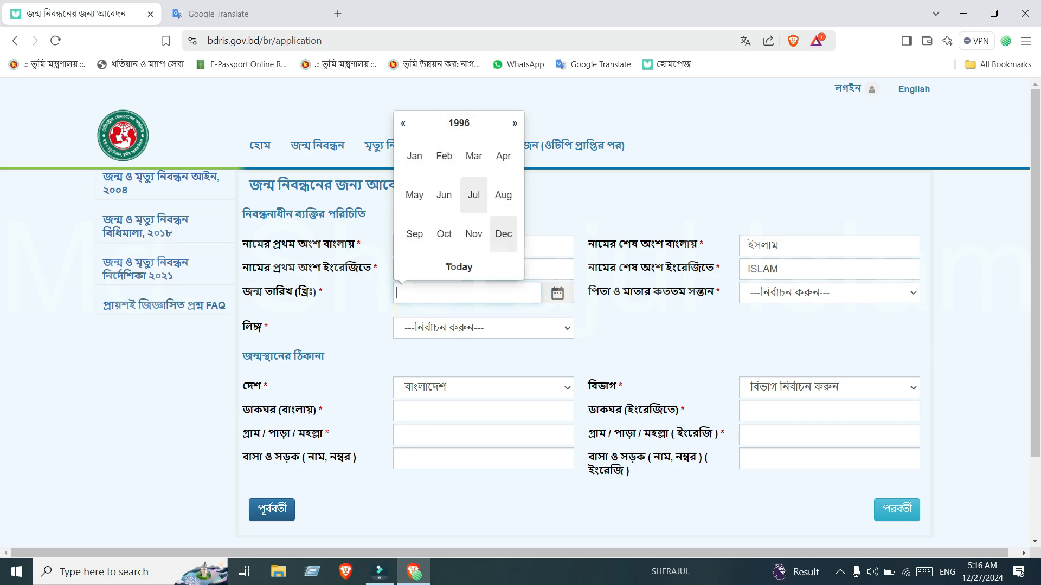
{"action": "left_click", "coordinate": [444, 194]}
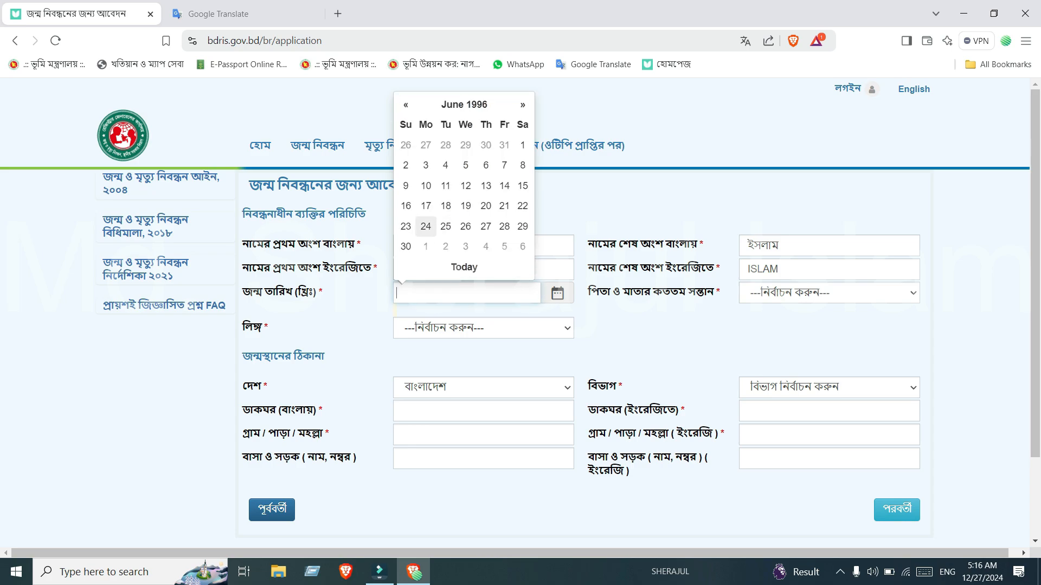
{"action": "left_click", "coordinate": [405, 247]}
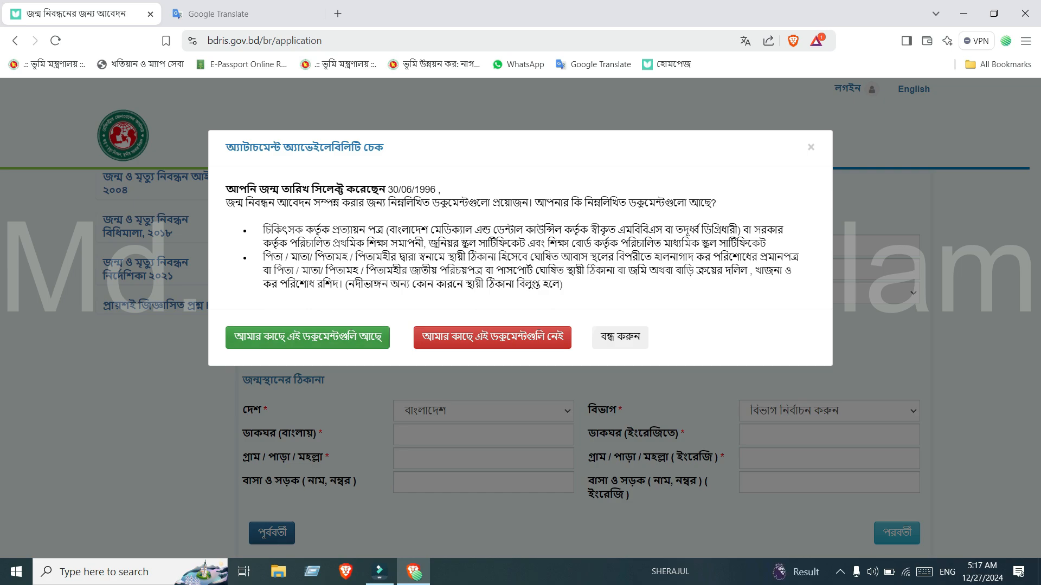
{"action": "left_click", "coordinate": [307, 337]}
Set the applicant's gender to পুরুষ and the birth order among the parents' children to ৩
{"action": "left_click", "coordinate": [483, 327]}
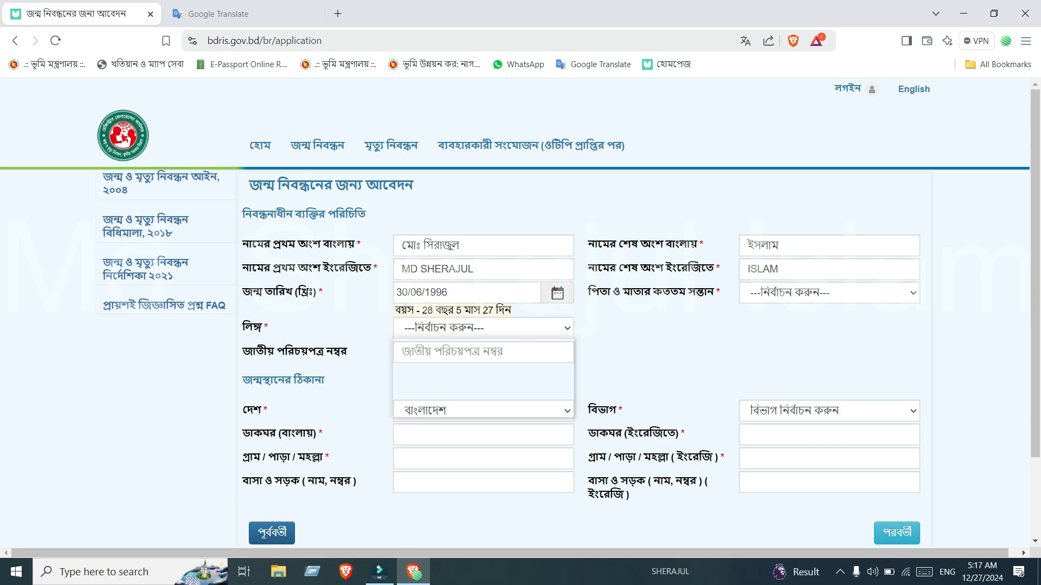
{"action": "left_click", "coordinate": [460, 367]}
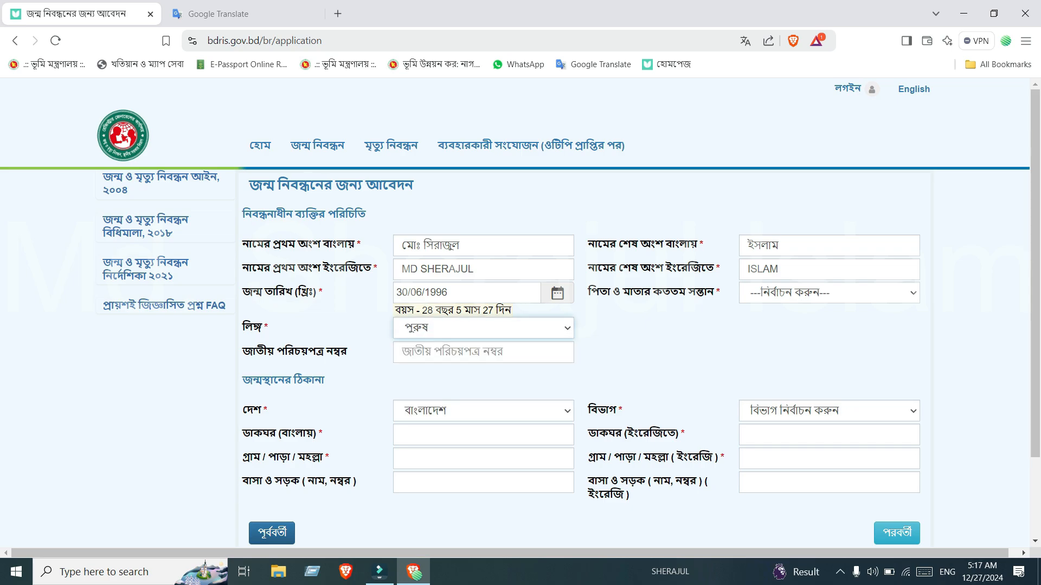
{"action": "left_click", "coordinate": [813, 293]}
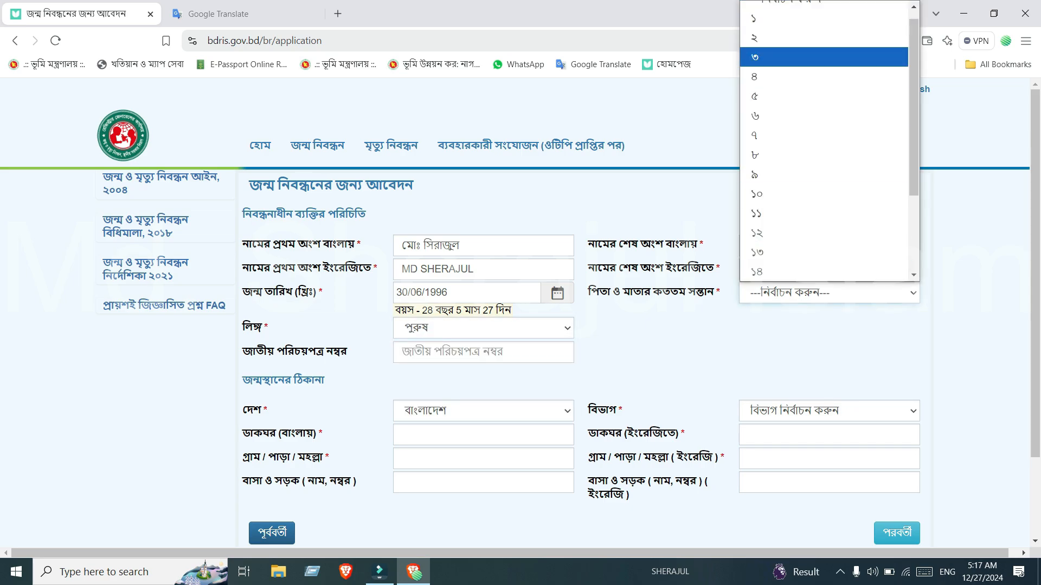
{"action": "left_click", "coordinate": [769, 55]}
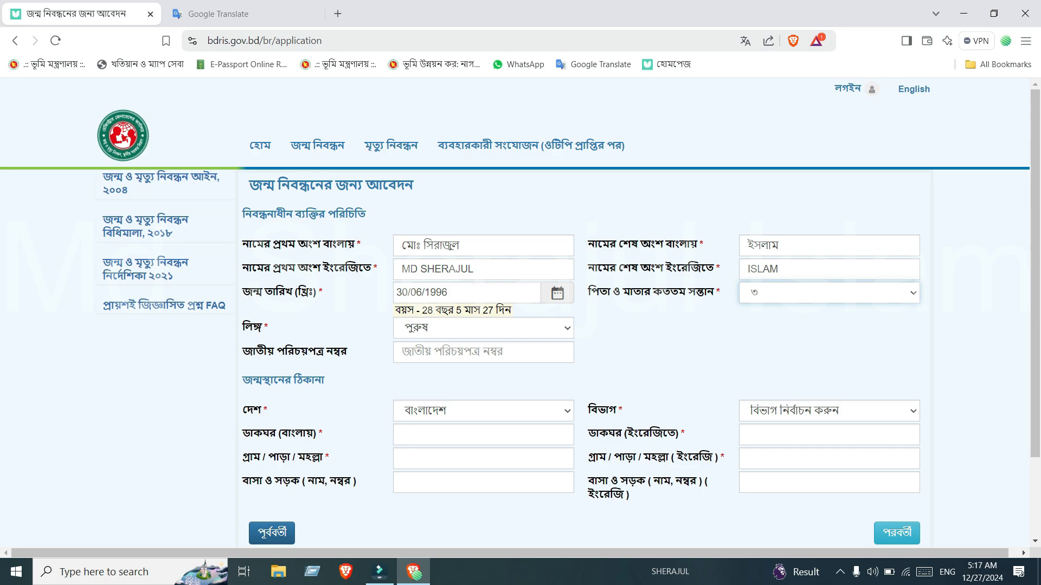
{"action": "left_click", "coordinate": [483, 352]}
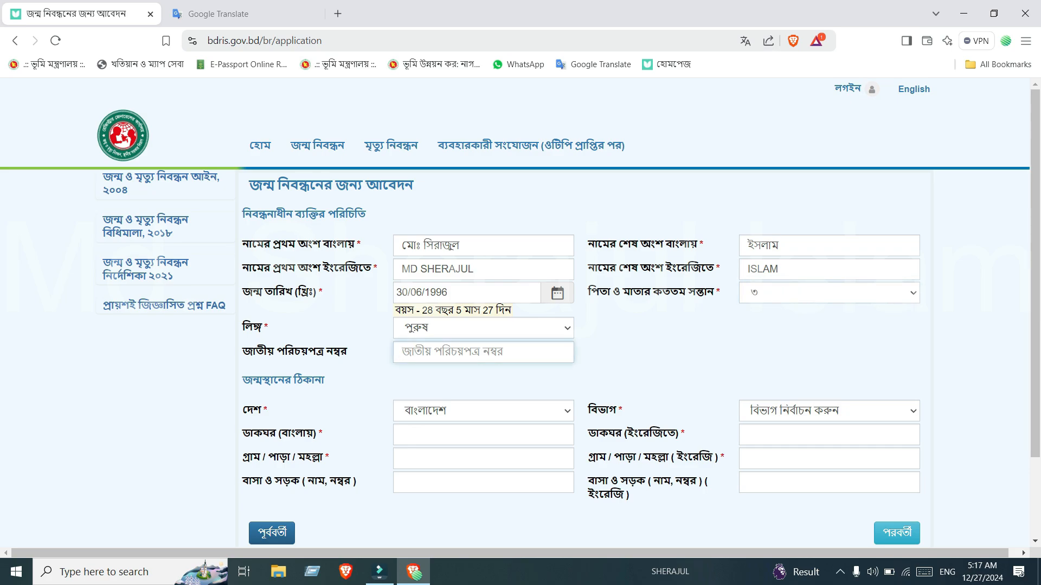
Select the applicant's division and district in the বিভাগ and জেলা fields of the birthplace address
{"action": "scroll", "coordinate": [521, 315], "scroll_direction": "down", "scroll_amount": 2}
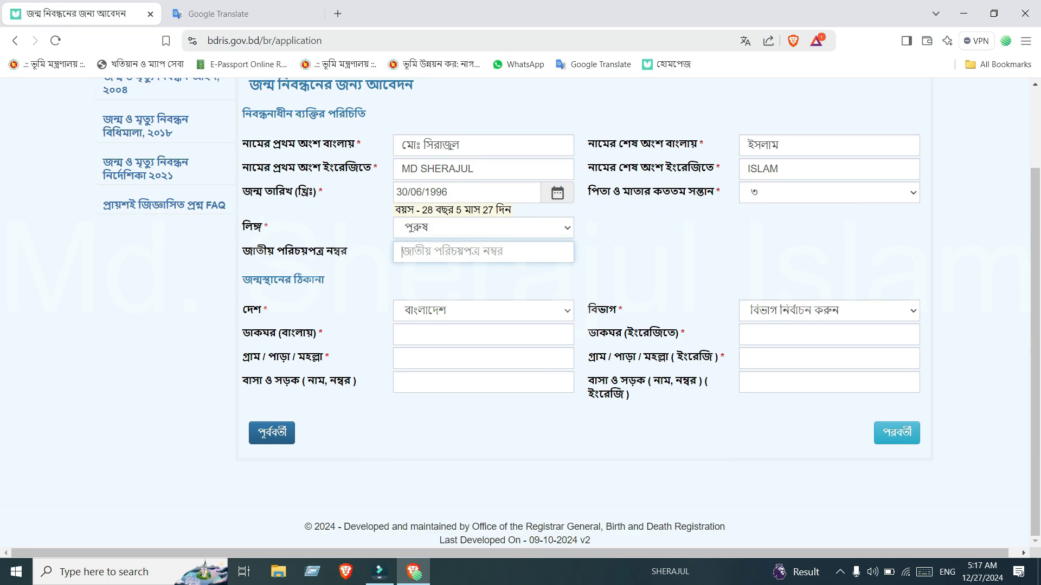
{"action": "left_click", "coordinate": [829, 312]}
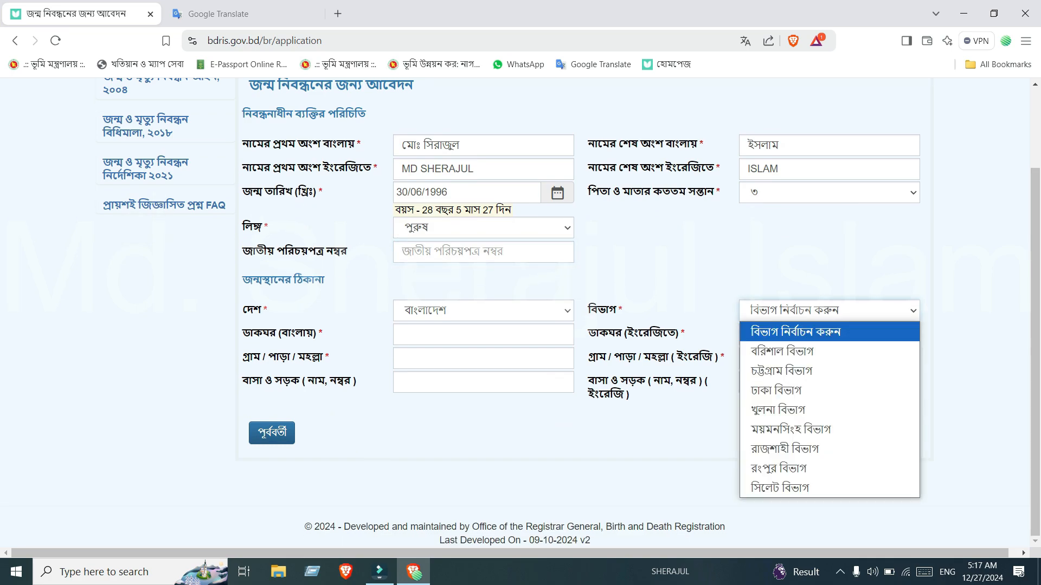
{"action": "key", "text": "Return"}
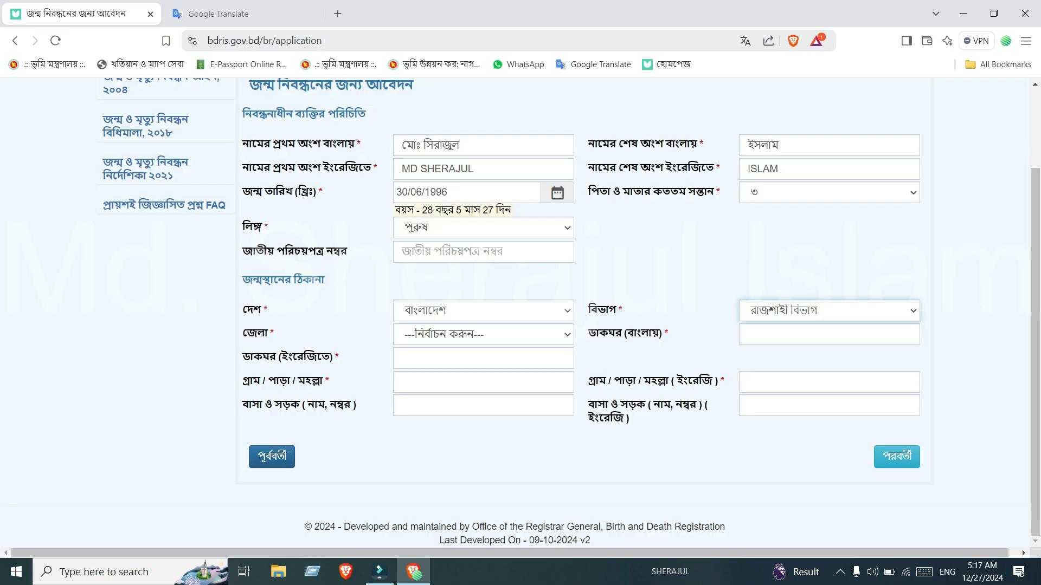
{"action": "left_click", "coordinate": [483, 335]}
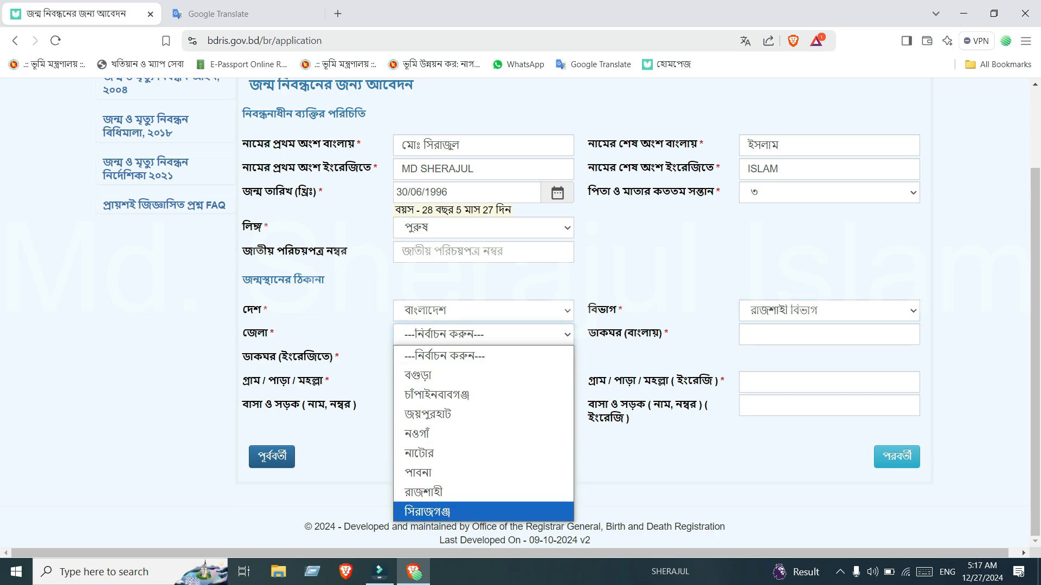
{"action": "left_click", "coordinate": [483, 512]}
Complete the birthplace's administrative area by choosing the applicant's upazila, union and ward
{"action": "left_click", "coordinate": [829, 334]}
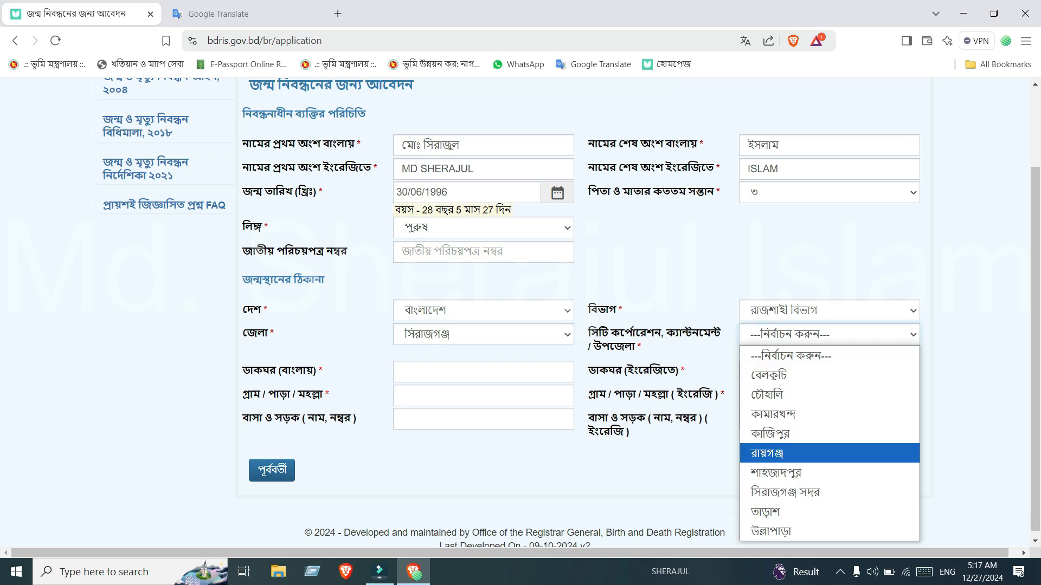
{"action": "left_click", "coordinate": [776, 473]}
{"action": "left_click", "coordinate": [483, 371]}
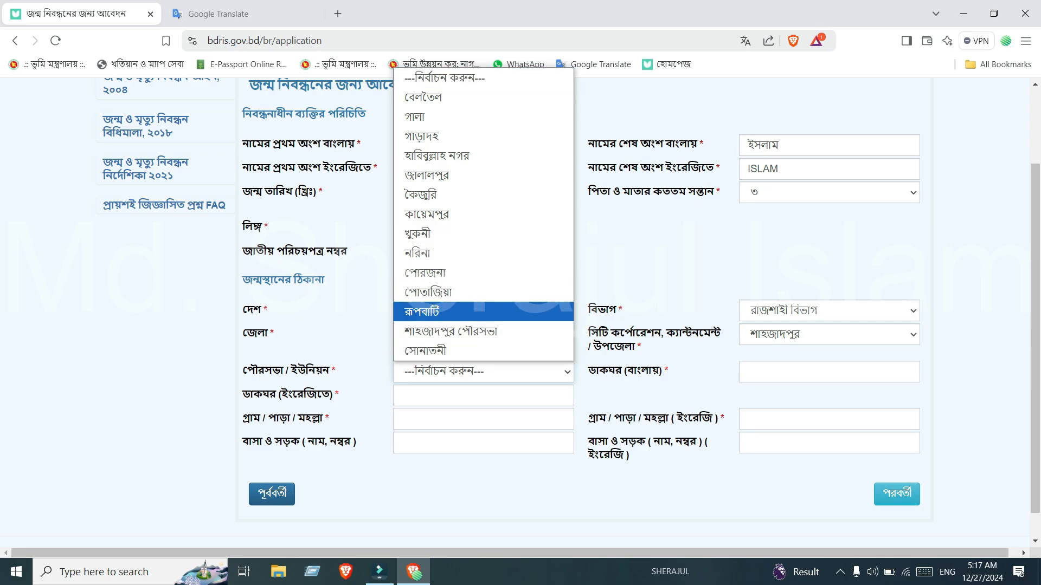
{"action": "left_click", "coordinate": [483, 311]}
{"action": "left_click", "coordinate": [829, 371]}
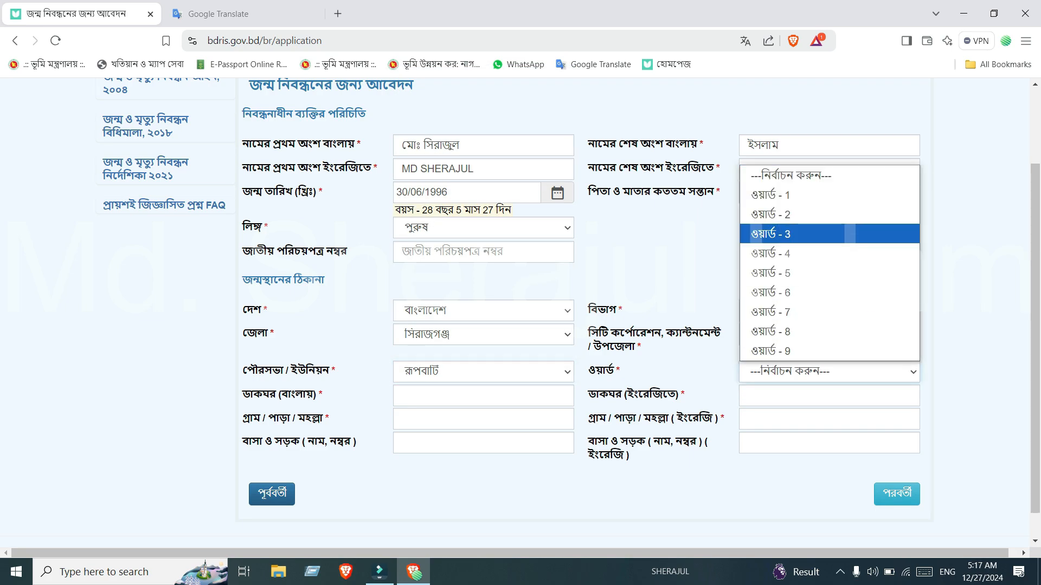
{"action": "left_click", "coordinate": [770, 234]}
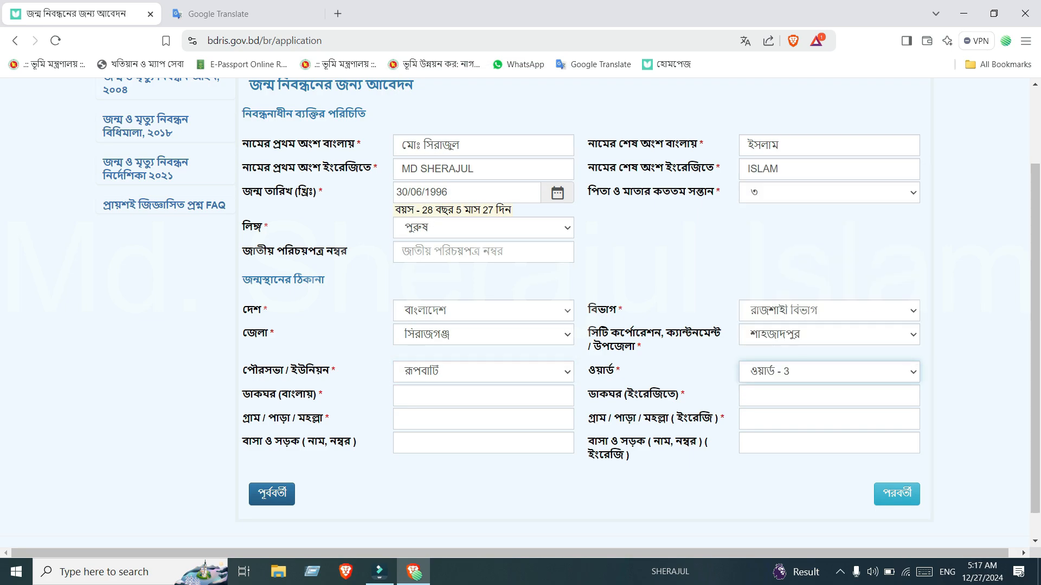
Switch to Google Translate and replace the source text with the birthplace's post office name in Bengali
{"action": "left_click", "coordinate": [483, 396]}
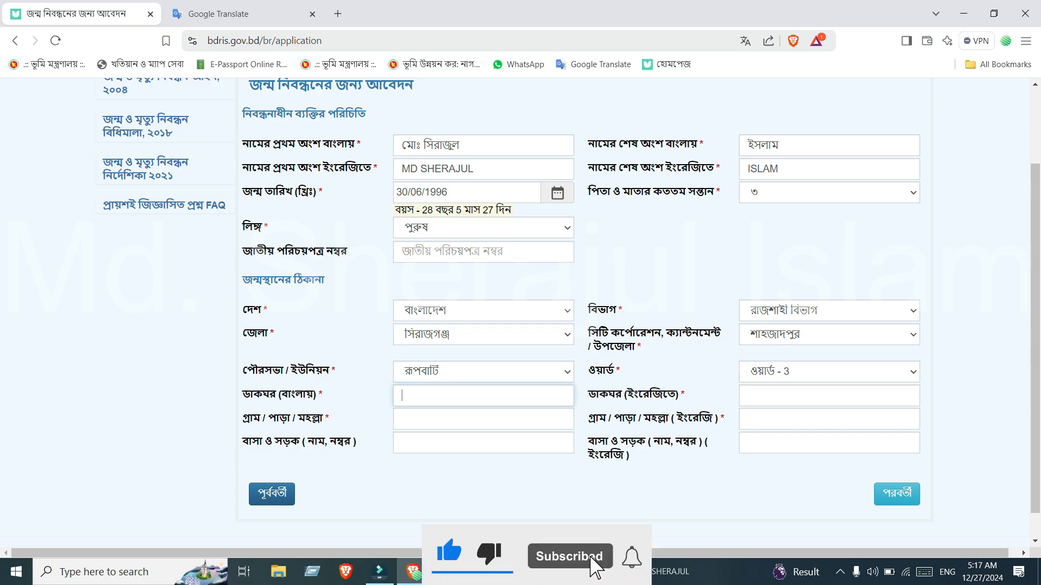
{"action": "left_click", "coordinate": [235, 14]}
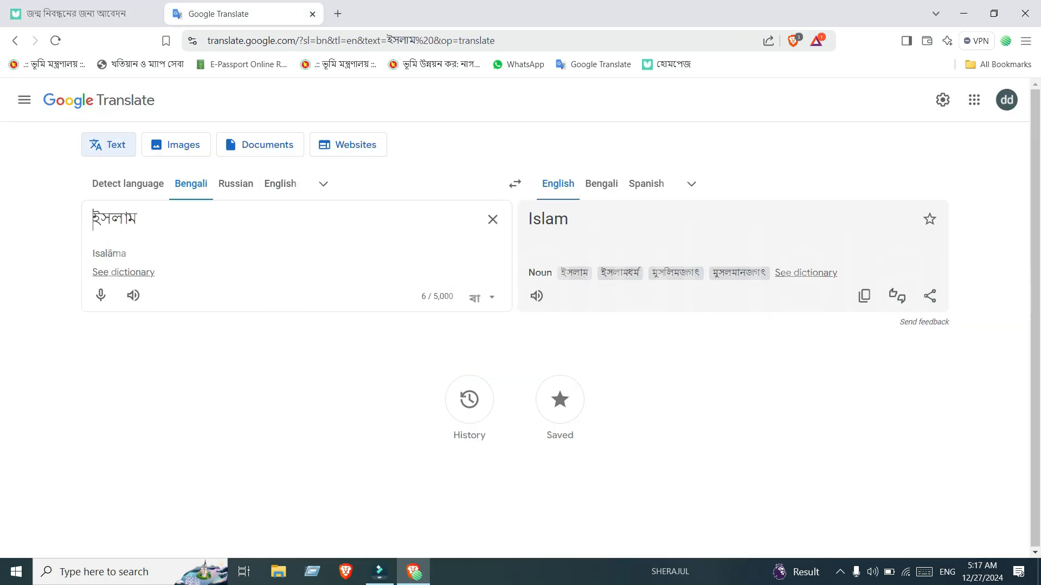
{"action": "key", "text": "End"}
{"action": "key", "text": "shift+Home"}
{"action": "type", "text": "b"}
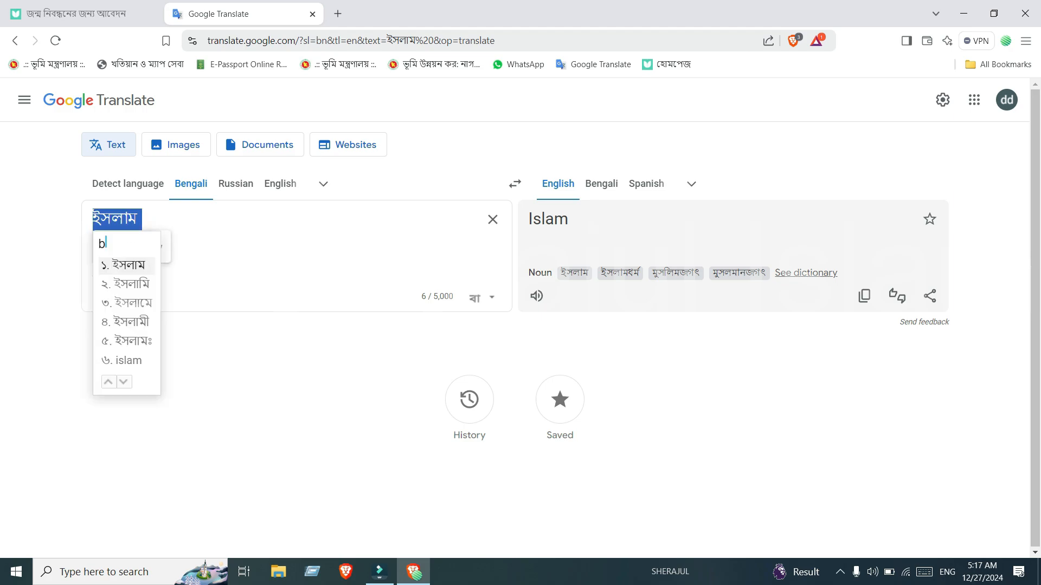
{"action": "type", "text": "eRA"}
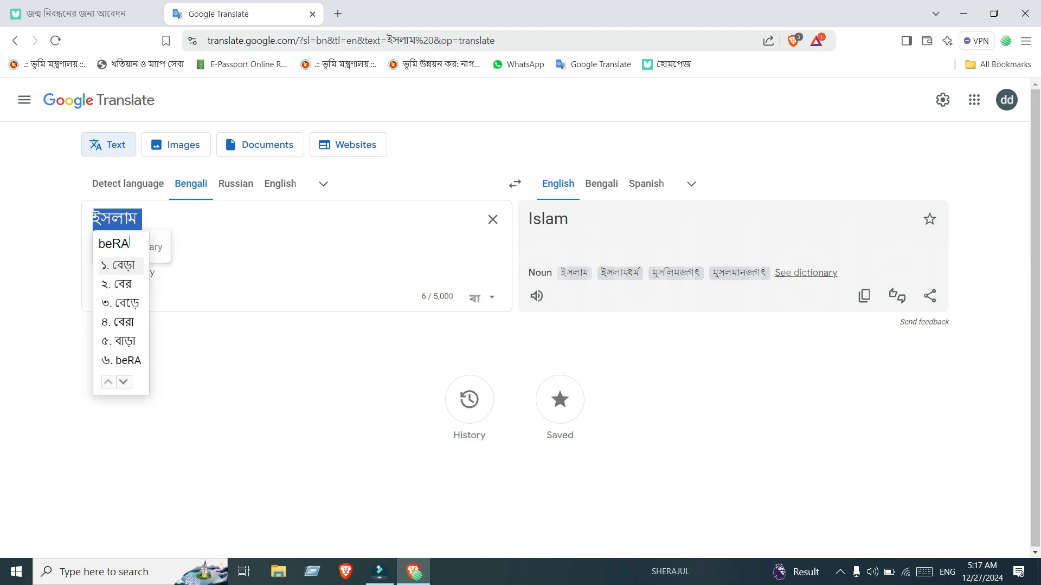
{"action": "key", "text": "space"}
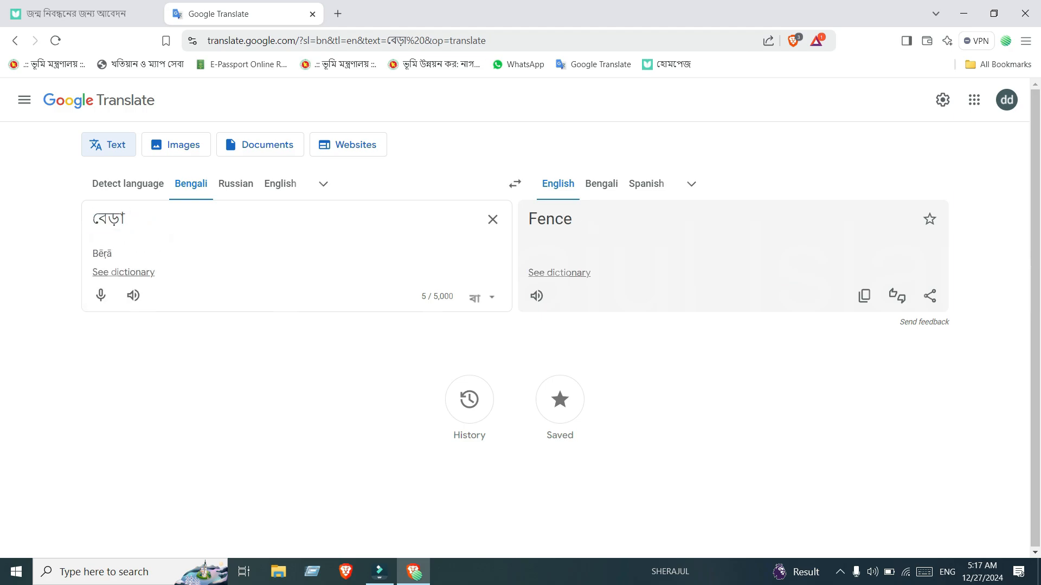
Copy the Bengali post office name into the application's ডাকঘর (বাংলায়) field
{"action": "key", "text": "shift+Left"}
{"action": "key", "text": "shift+Left"}
{"action": "key", "text": "shift+Left"}
{"action": "key", "text": "ctrl+c"}
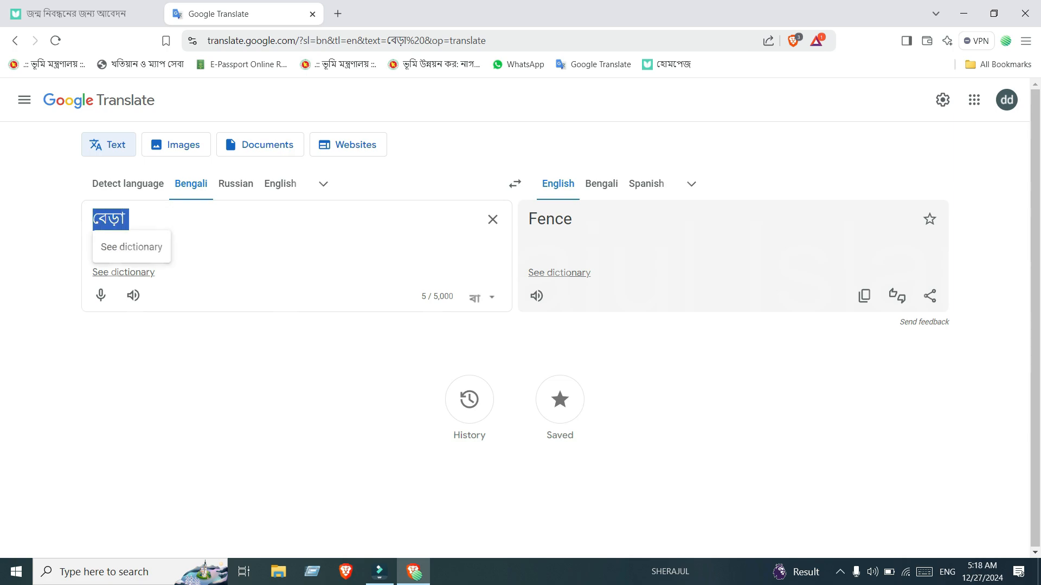
{"action": "left_click", "coordinate": [81, 14]}
{"action": "key", "text": "ctrl+v"}
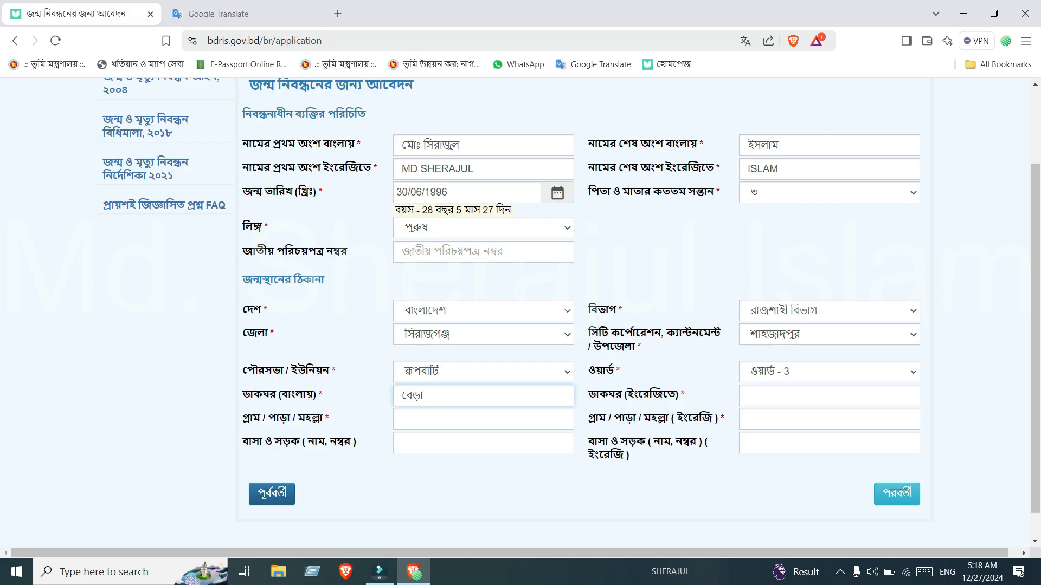
Write the name for the গ্রাম / পাড়া / মহল্লা field in Bengali in Google Translate, replacing the post office name
{"action": "left_click", "coordinate": [483, 419]}
{"action": "left_click", "coordinate": [244, 13]}
{"action": "key", "text": "ctrl+a"}
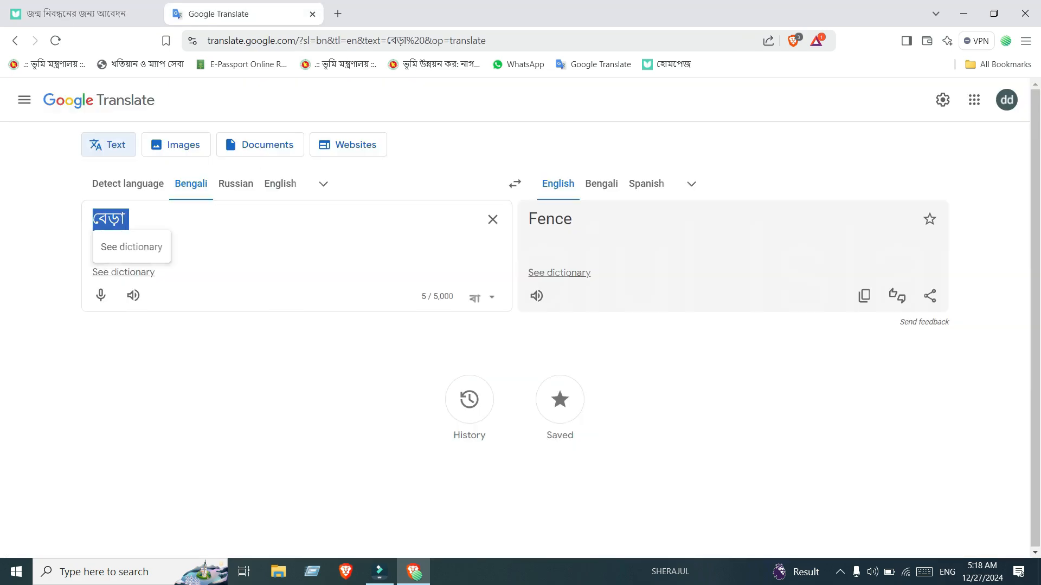
{"action": "type", "text": "coy"}
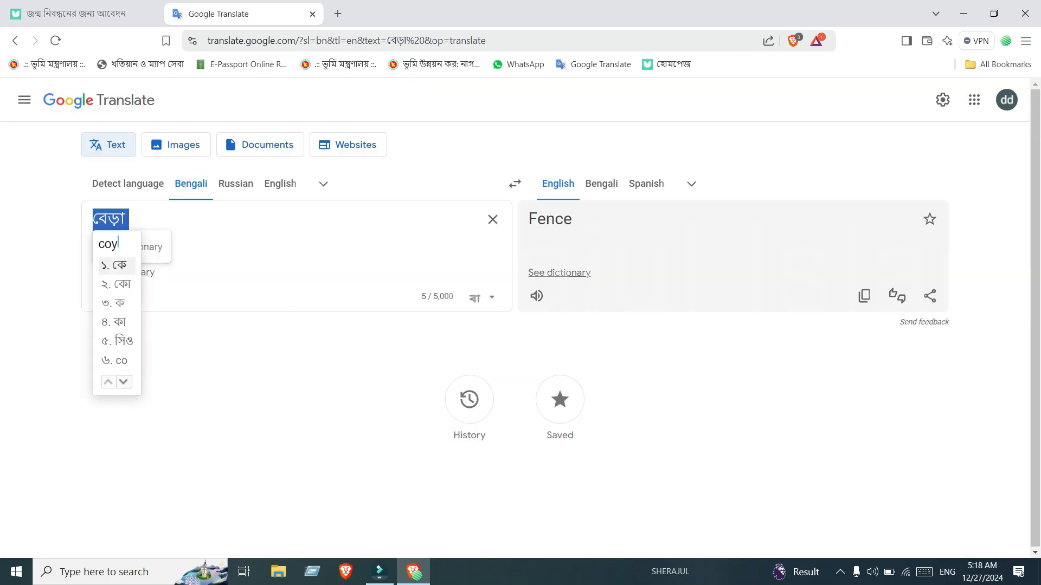
{"action": "type", "text": "RA"}
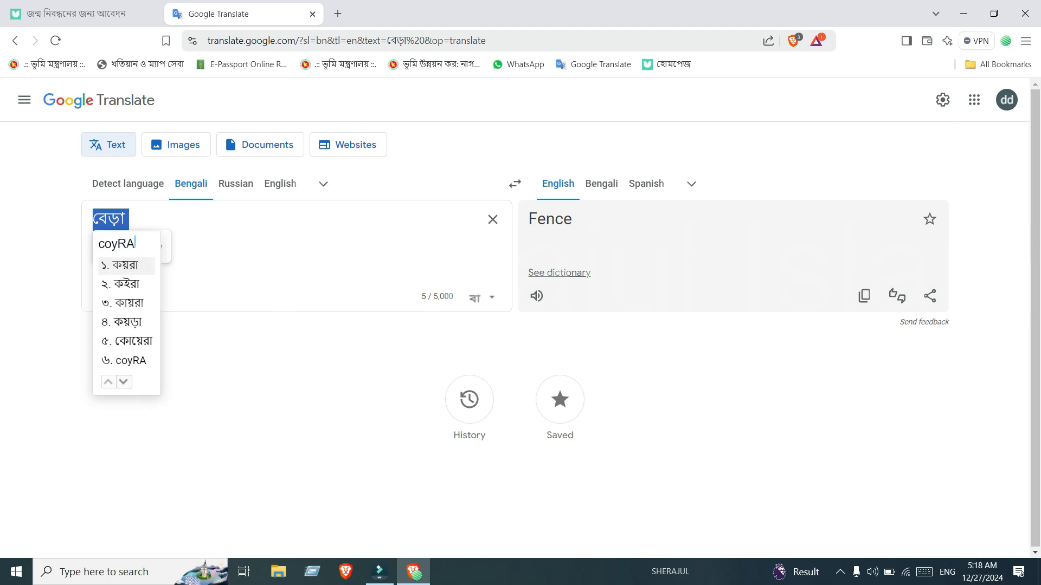
{"action": "key", "text": "BackSpace"}
{"action": "key", "text": "BackSpace"}
{"action": "key", "text": "BackSpace"}
{"action": "key", "text": "BackSpace"}
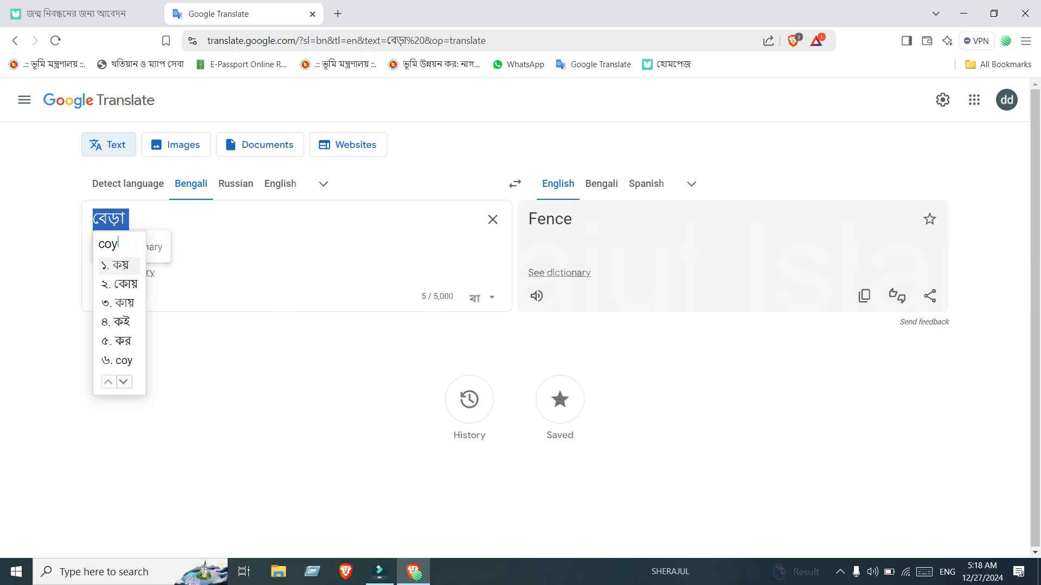
{"action": "type", "text": "hoTY"}
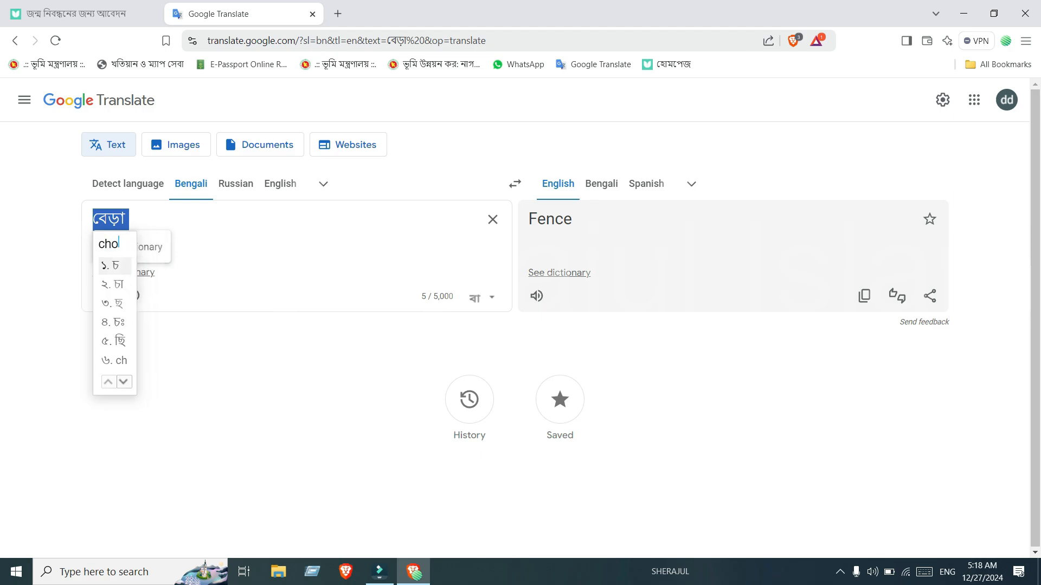
{"action": "key", "text": "BackSpace"}
{"action": "key", "text": "BackSpace"}
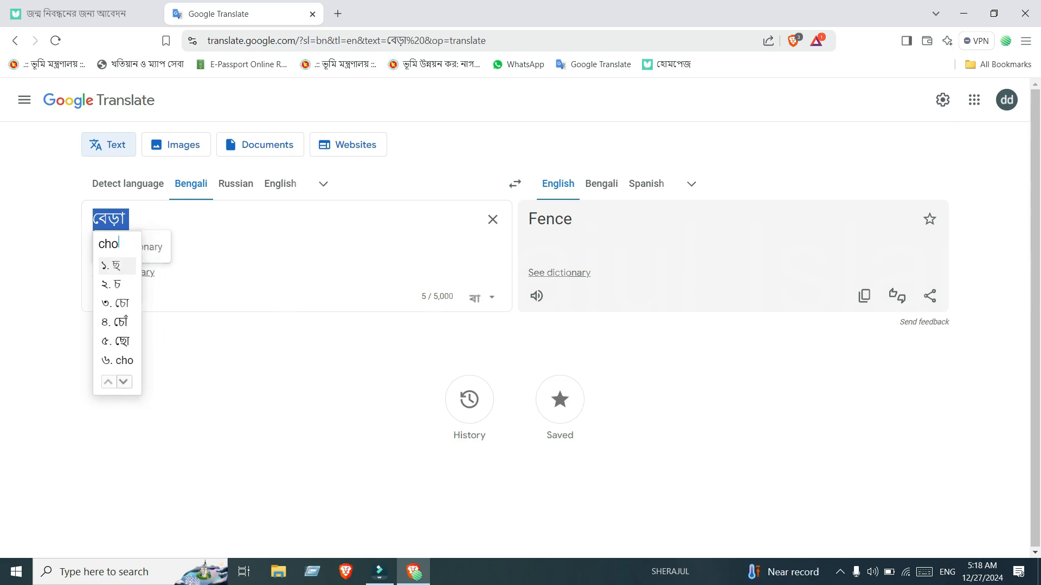
{"action": "type", "text": "yRA"}
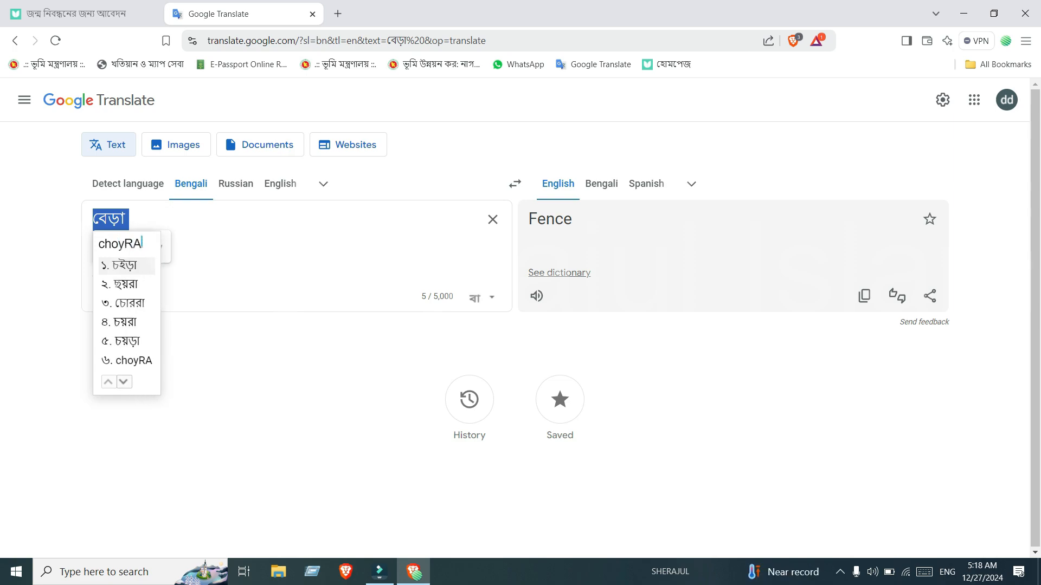
{"action": "type", "text": "5"}
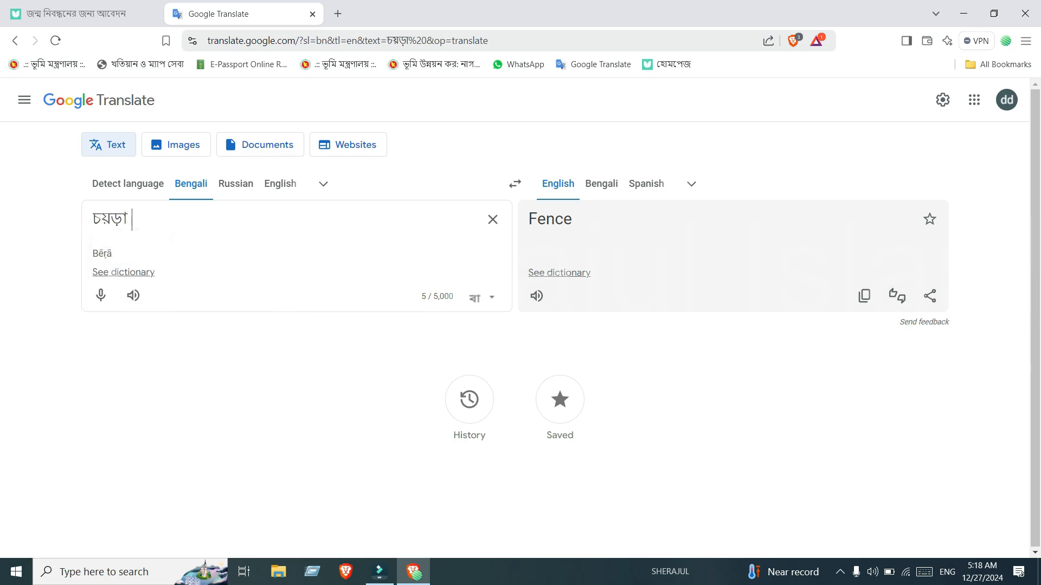
Copy the Bengali village name from Google Translate into the application's গ্রাম / পাড়া / মহল্লা field
{"action": "key", "text": "shift+Left"}
{"action": "key", "text": "shift+Left"}
{"action": "key", "text": "shift+Left"}
{"action": "key", "text": "shift+Left"}
{"action": "key", "text": "ctrl+c"}
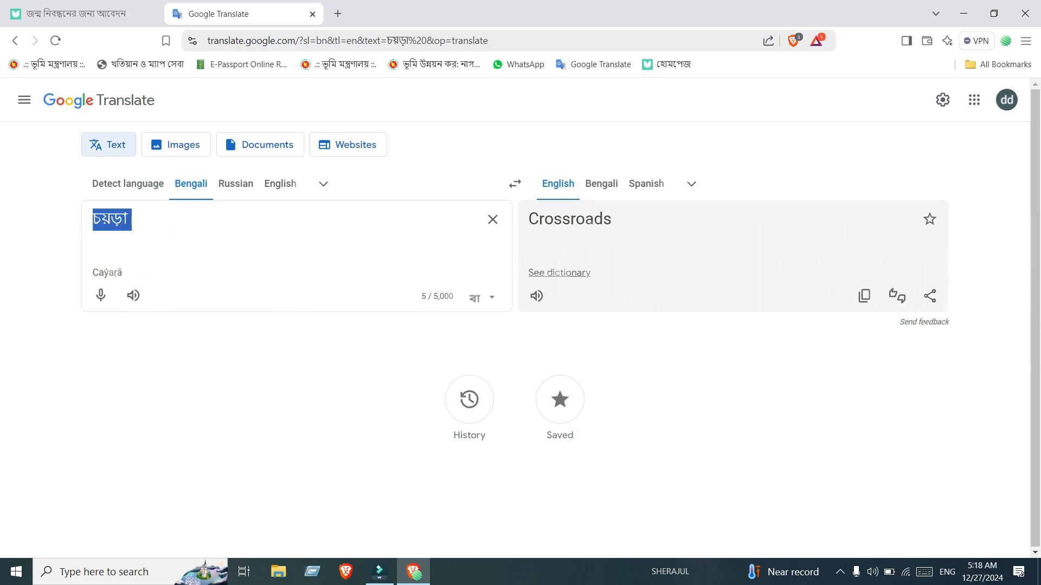
{"action": "left_click", "coordinate": [81, 14]}
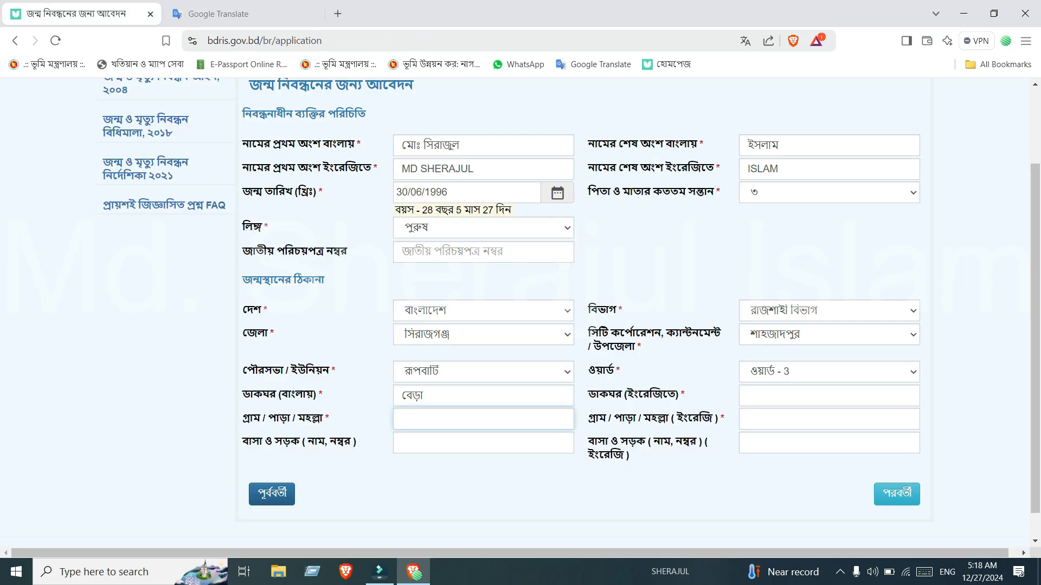
{"action": "key", "text": "ctrl+v"}
Enter the birthplace's post office and village names in English, and continue to the parents' information page
{"action": "left_click", "coordinate": [792, 396]}
{"action": "type", "text": "Bera"}
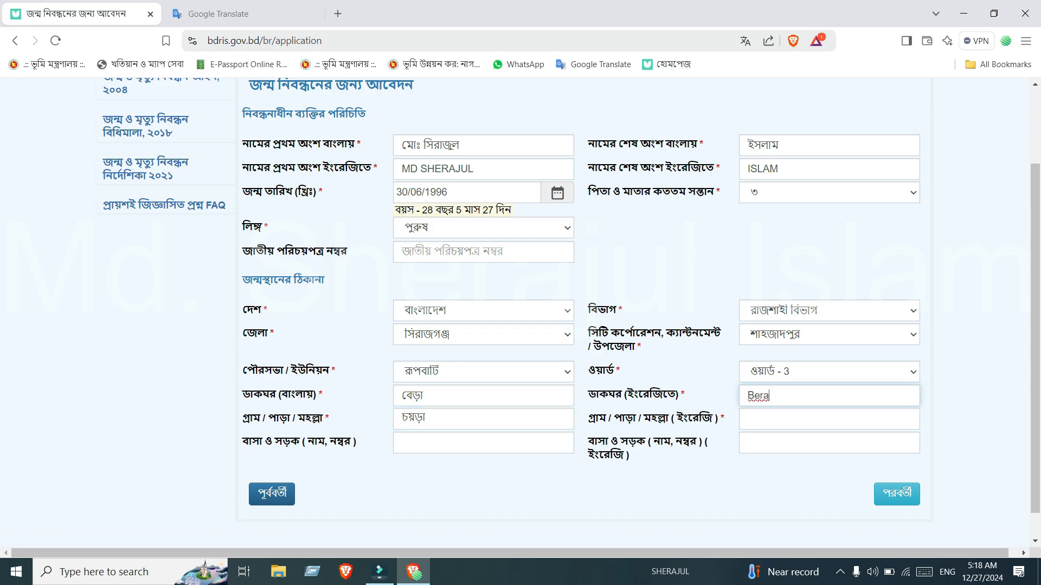
{"action": "left_click", "coordinate": [791, 419]}
{"action": "type", "text": "Chayra"}
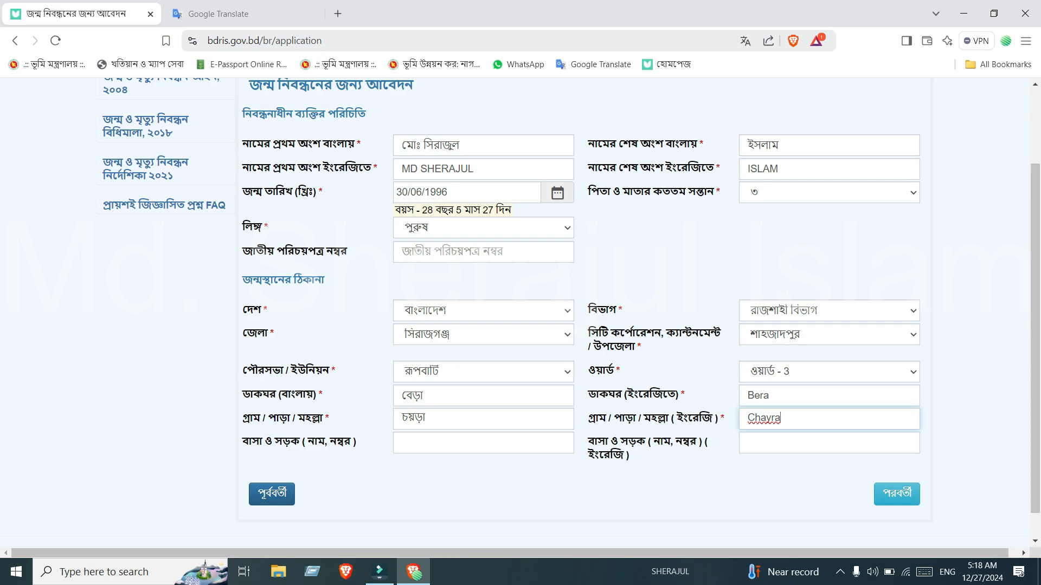
{"action": "left_click", "coordinate": [896, 494]}
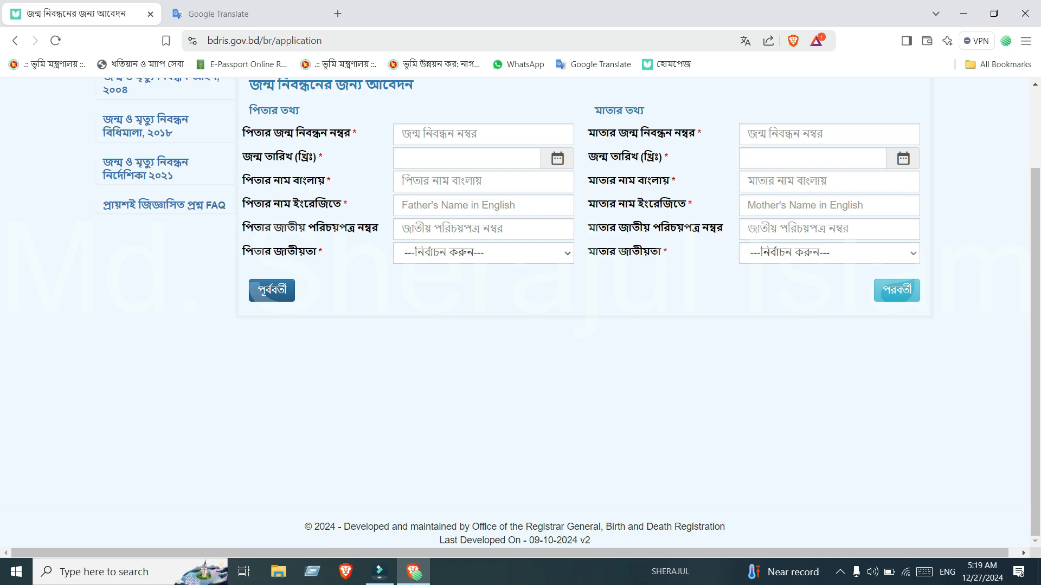
Enter the father's birth registration number in the পিতার তথ্য section
{"action": "scroll", "coordinate": [521, 313], "scroll_direction": "up", "scroll_amount": 2}
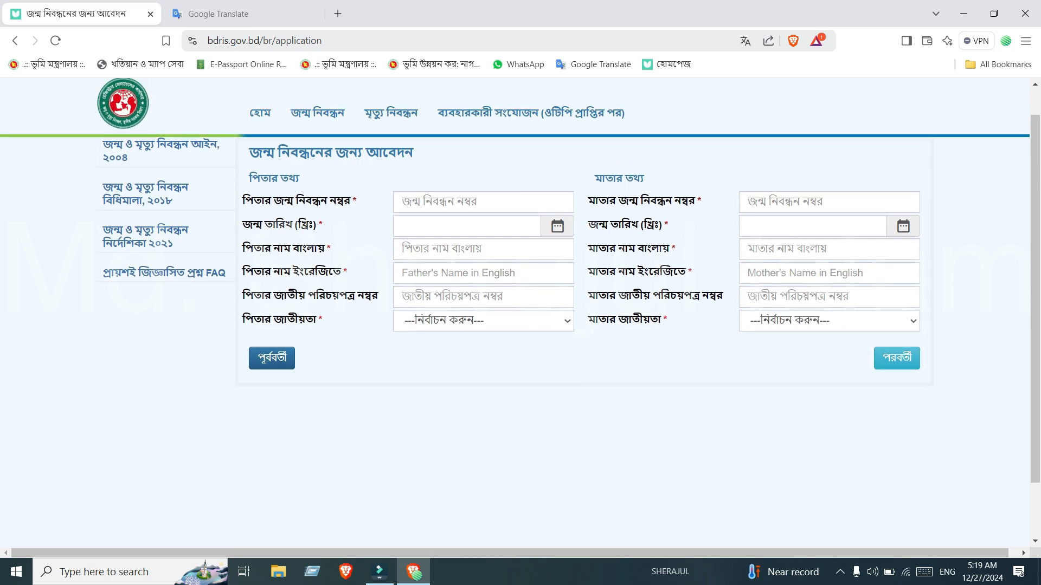
{"action": "left_click", "coordinate": [401, 201]}
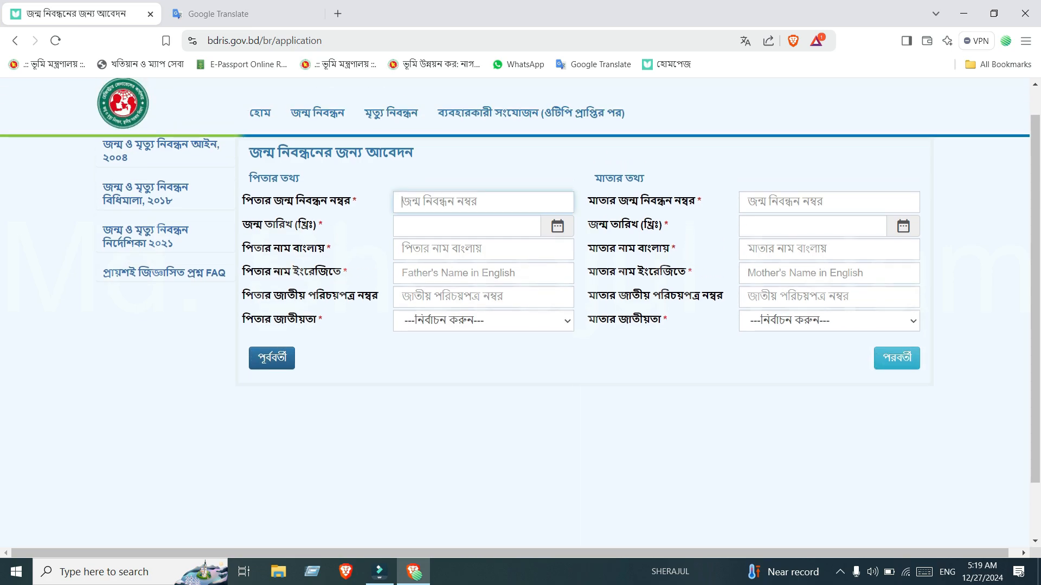
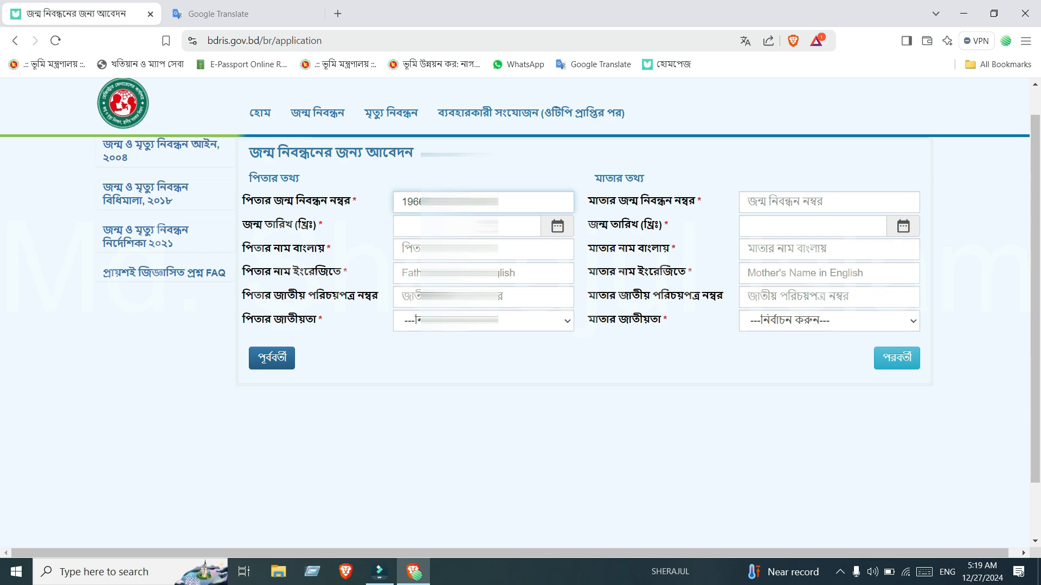
Set the father's date of birth by choosing its year, month and day in the calendar
{"action": "left_click", "coordinate": [460, 249]}
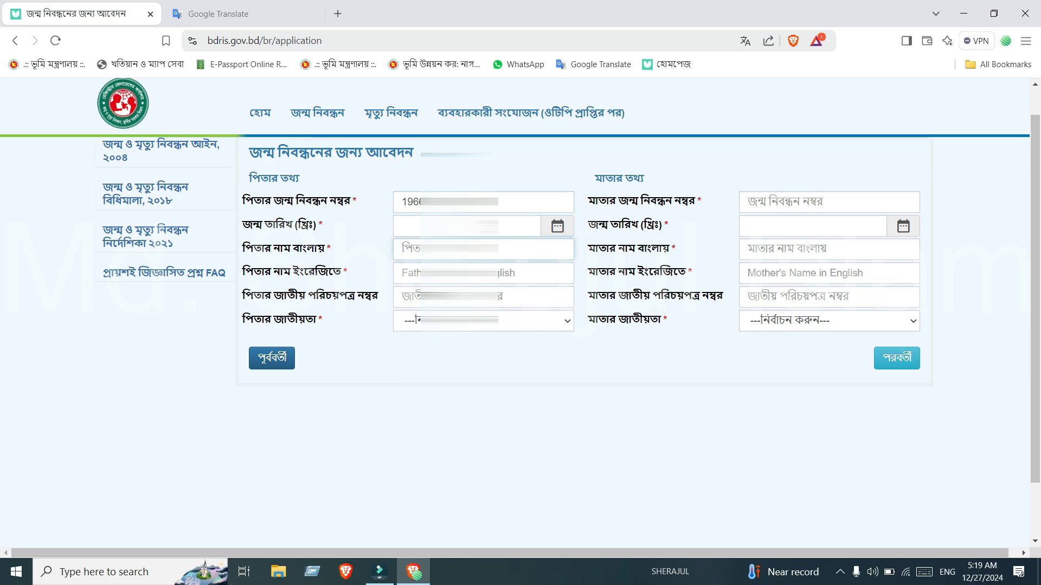
{"action": "left_click", "coordinate": [460, 226]}
{"action": "left_click", "coordinate": [459, 251]}
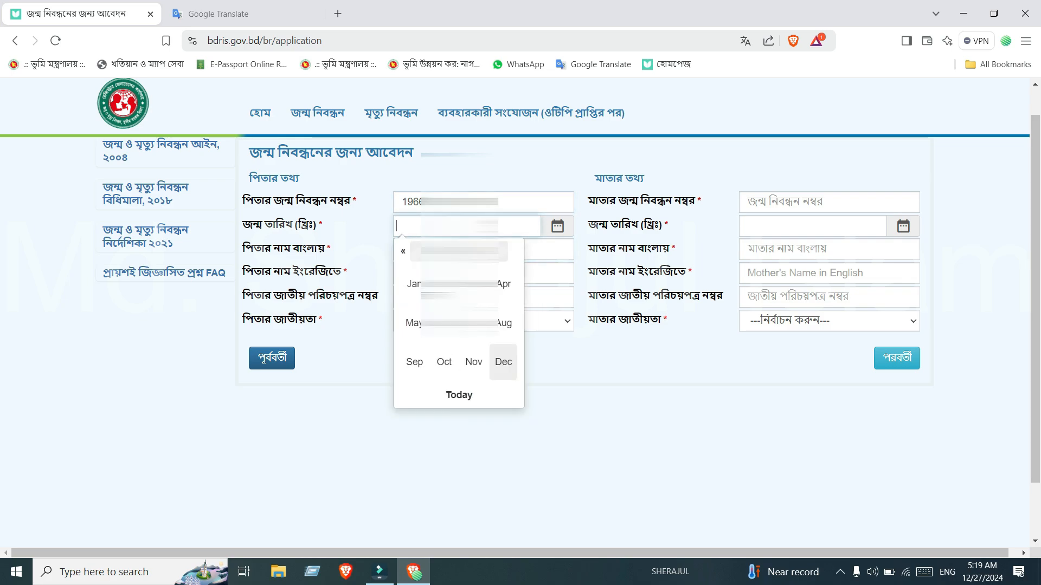
{"action": "left_click", "coordinate": [459, 251]}
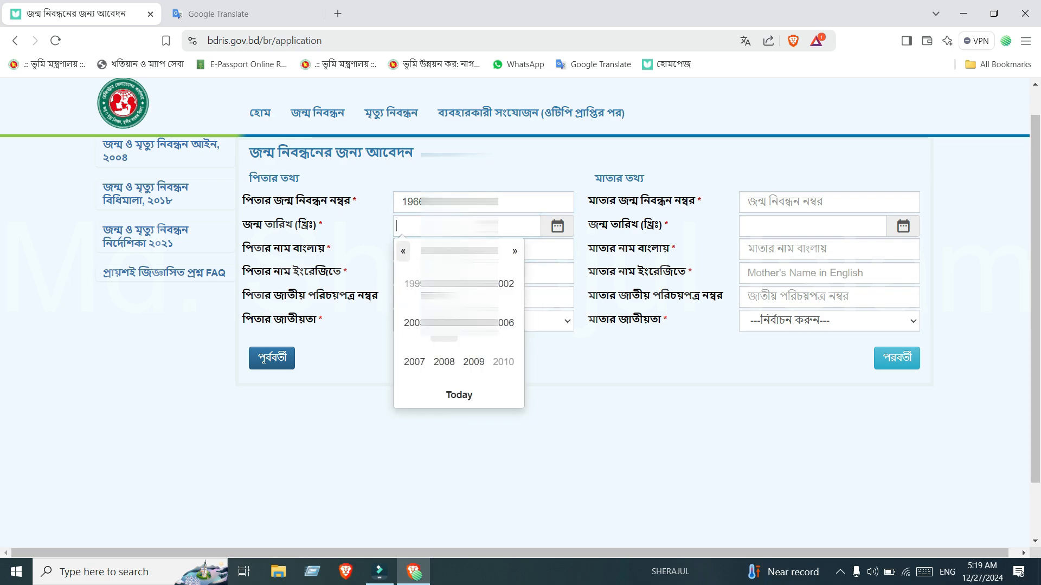
{"action": "left_click", "coordinate": [403, 251]}
{"action": "left_click", "coordinate": [402, 251]}
{"action": "left_click", "coordinate": [402, 251]}
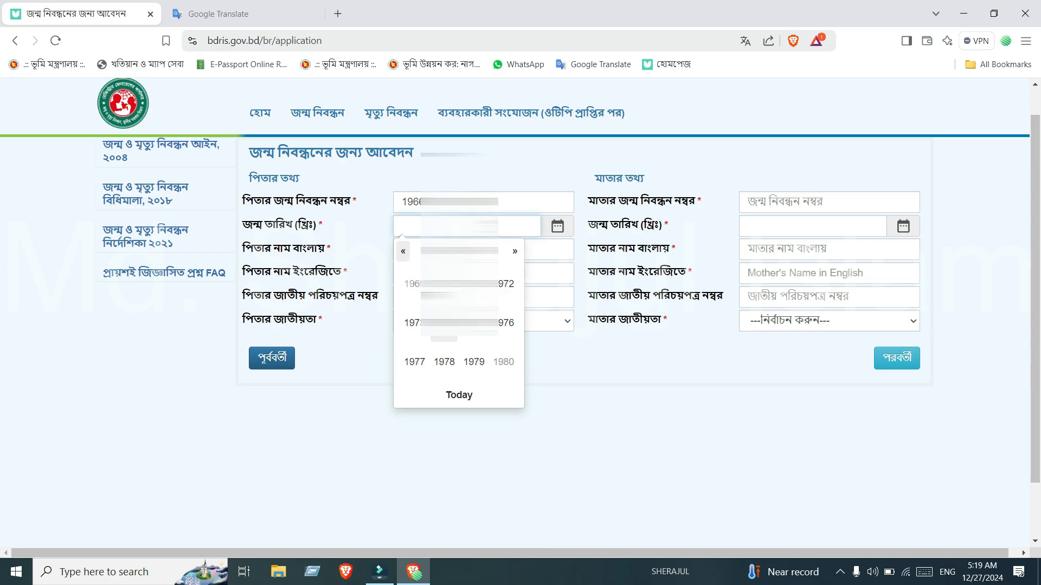
{"action": "left_click", "coordinate": [402, 251]}
{"action": "left_click", "coordinate": [403, 251]}
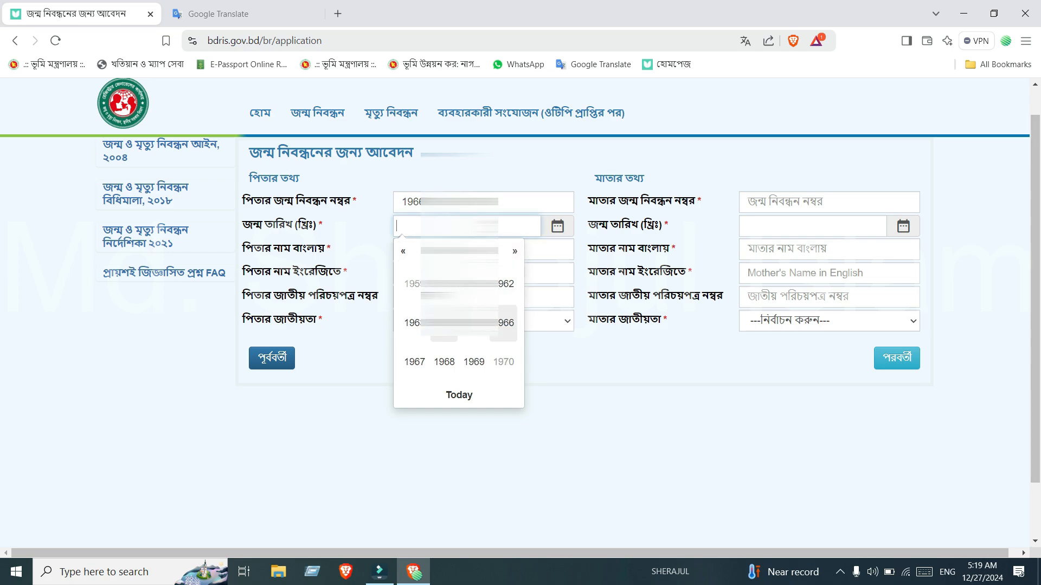
{"action": "left_click", "coordinate": [506, 322]}
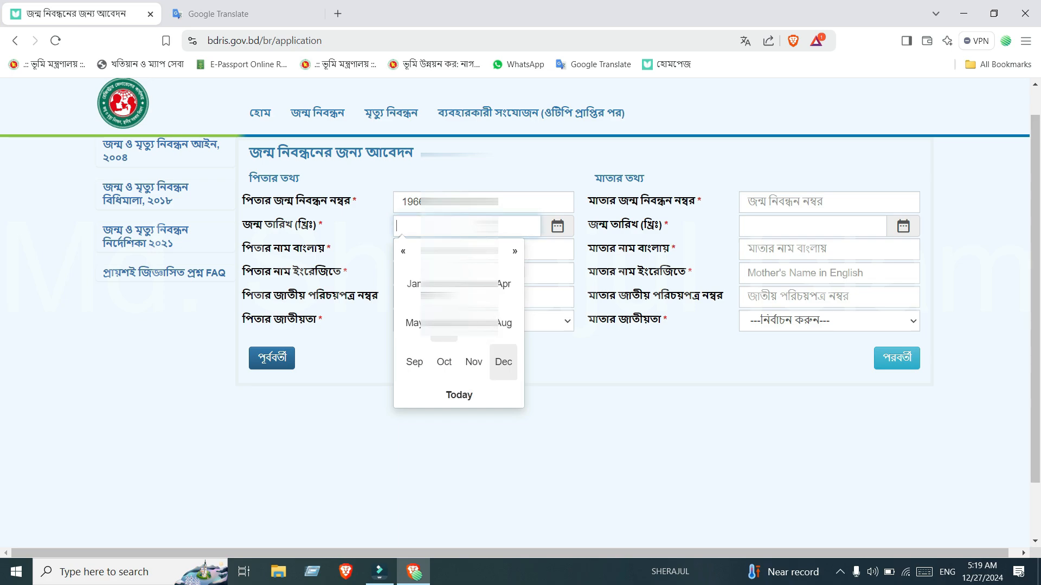
{"action": "left_click", "coordinate": [413, 284]}
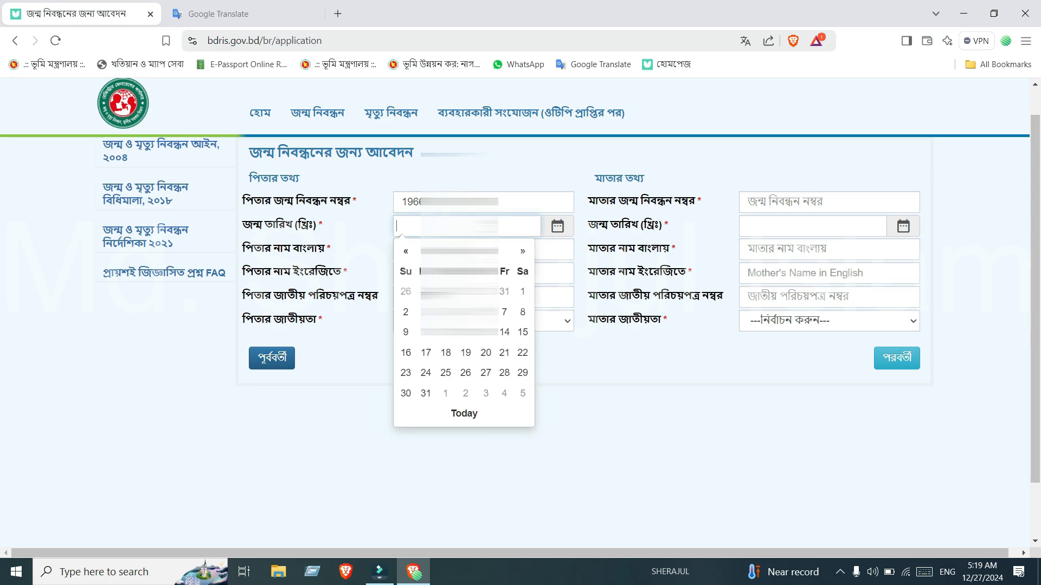
{"action": "left_click", "coordinate": [466, 312]}
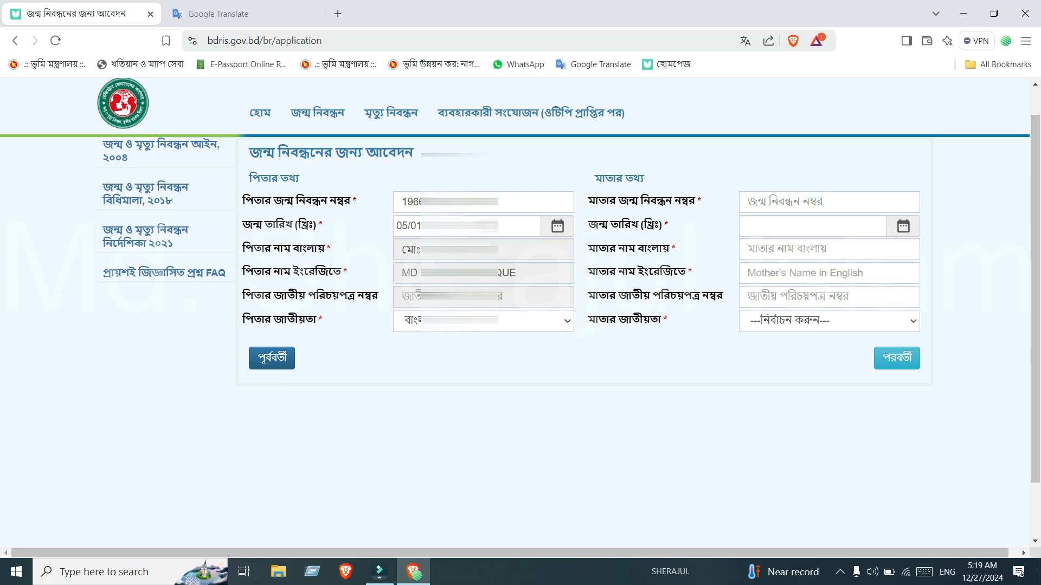
Enter the mother's birth registration number in the মাতার তথ্য section
{"action": "left_click", "coordinate": [829, 203]}
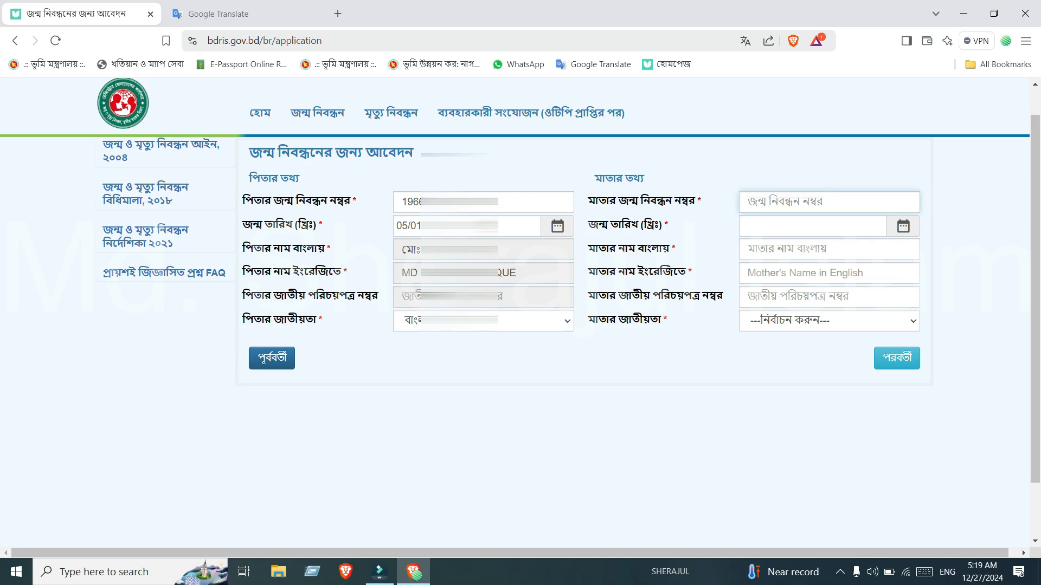
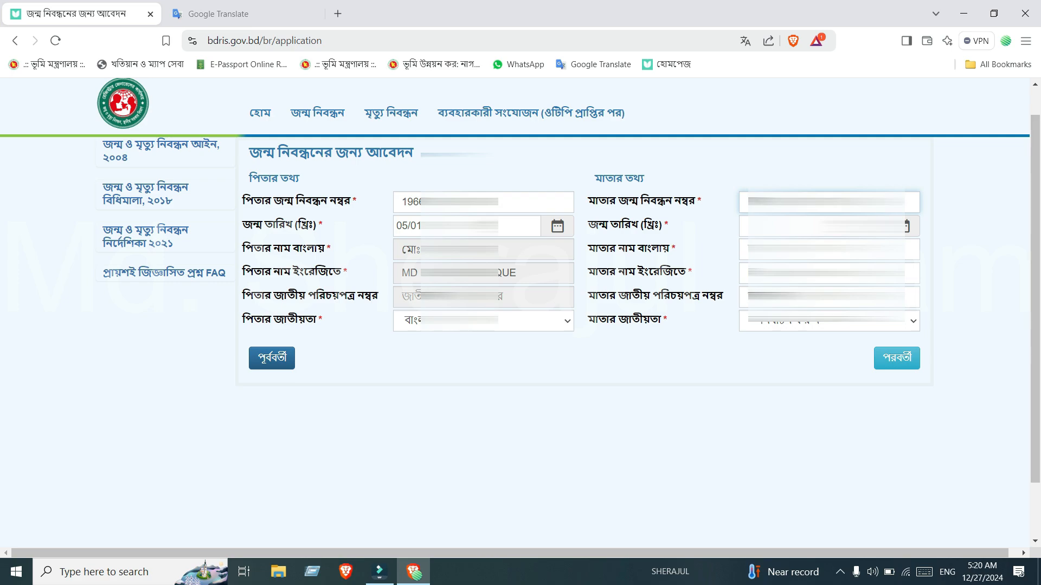
Choose the mother's date of birth in the calendar and continue to the address page
{"action": "left_click", "coordinate": [813, 226]}
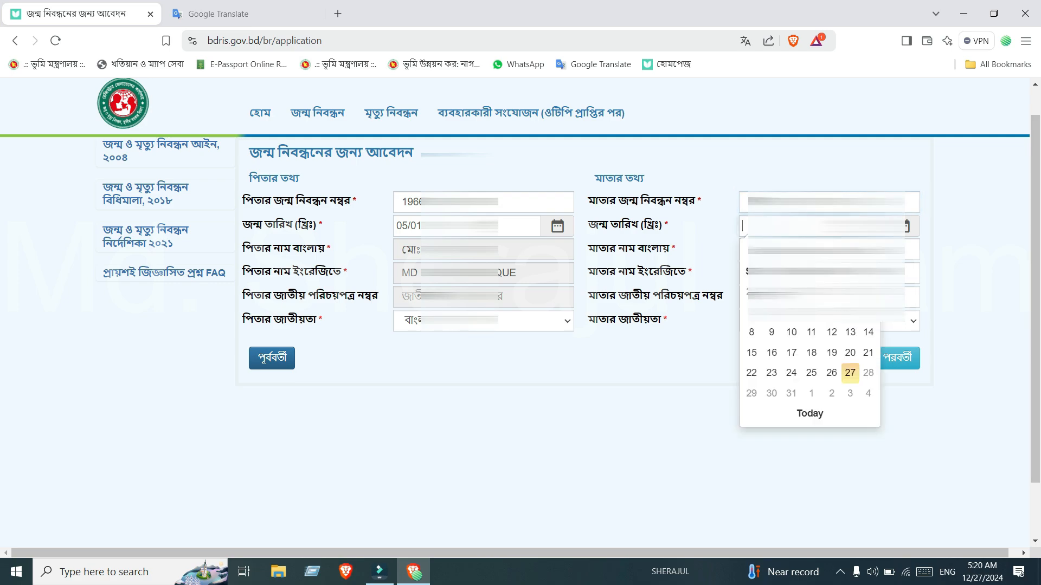
{"action": "left_click", "coordinate": [805, 251]}
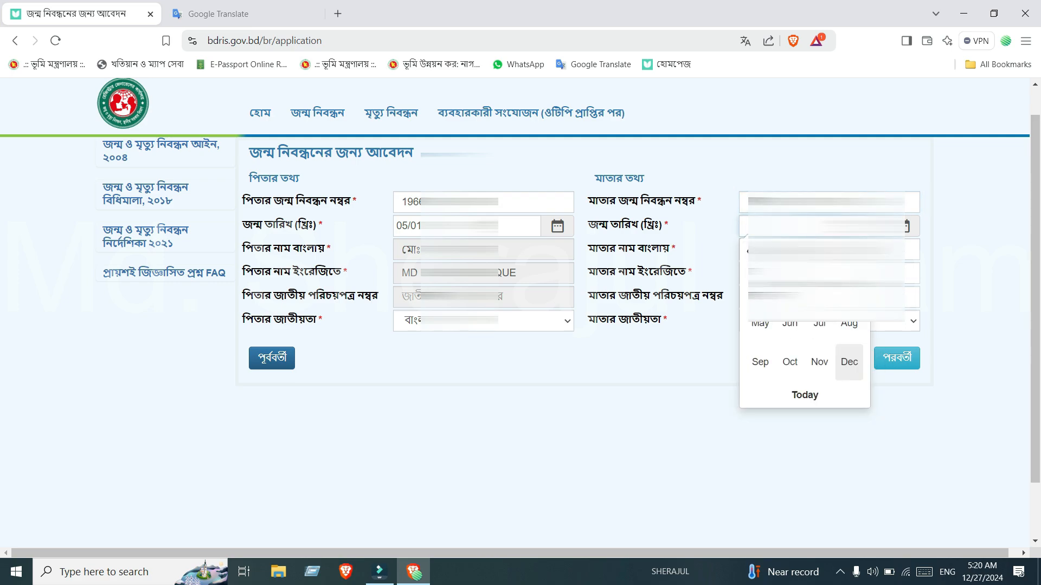
{"action": "left_click", "coordinate": [805, 251]}
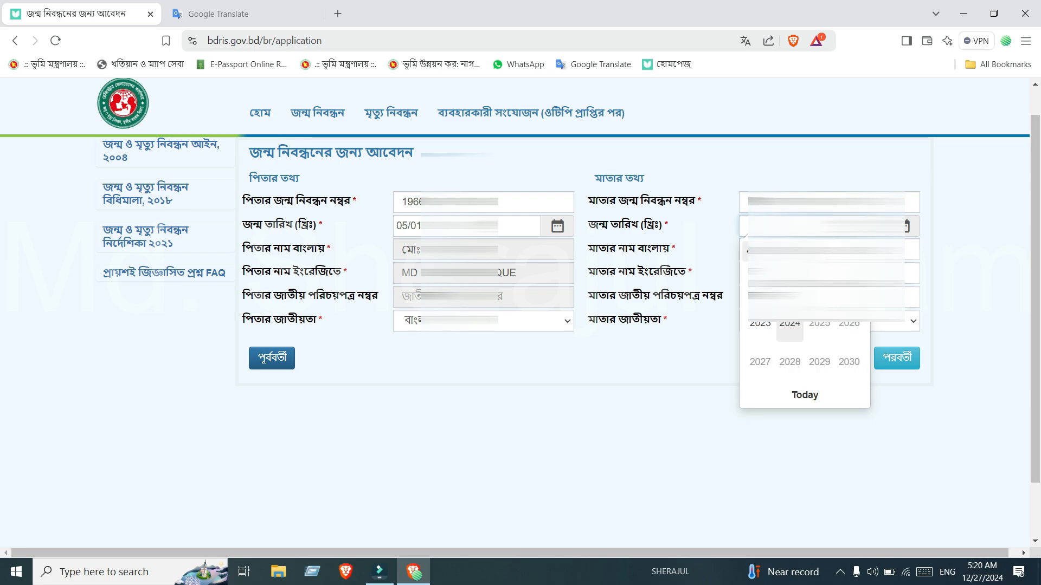
{"action": "left_click", "coordinate": [748, 251]}
{"action": "left_click", "coordinate": [749, 251]}
{"action": "left_click", "coordinate": [748, 251]}
{"action": "left_click", "coordinate": [748, 251]}
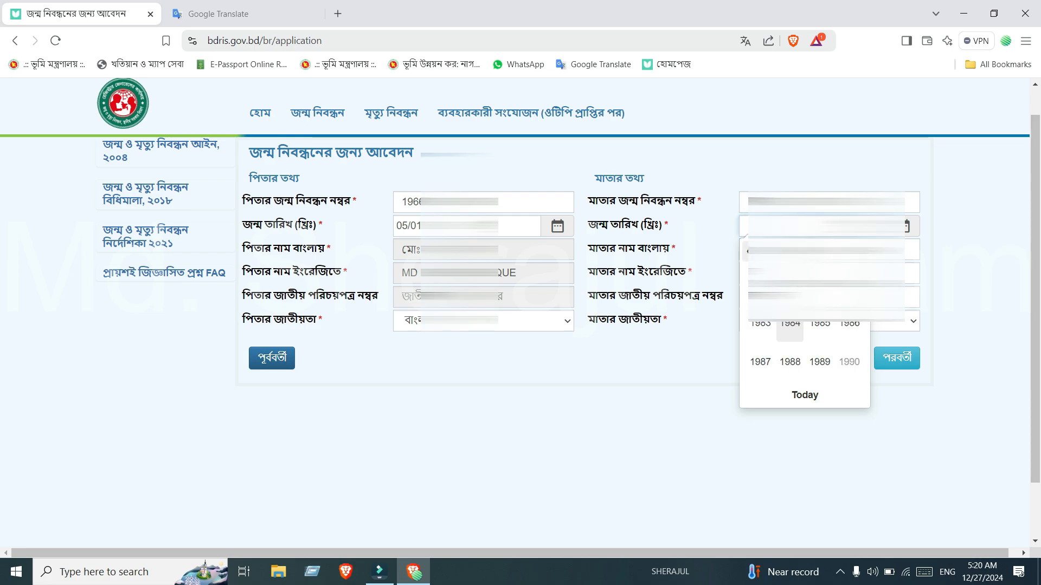
{"action": "left_click", "coordinate": [760, 361]}
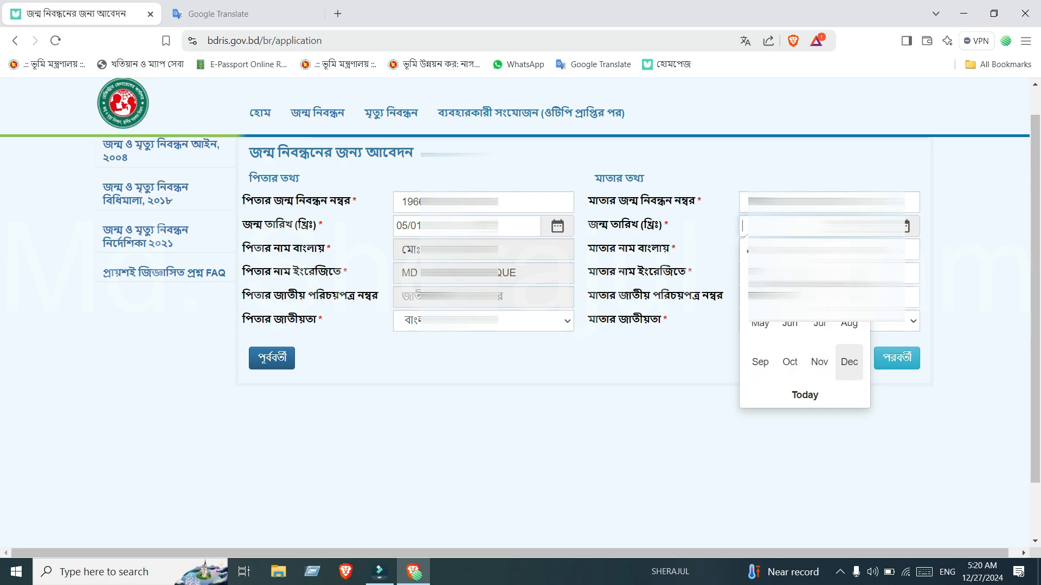
{"action": "left_click", "coordinate": [849, 362]}
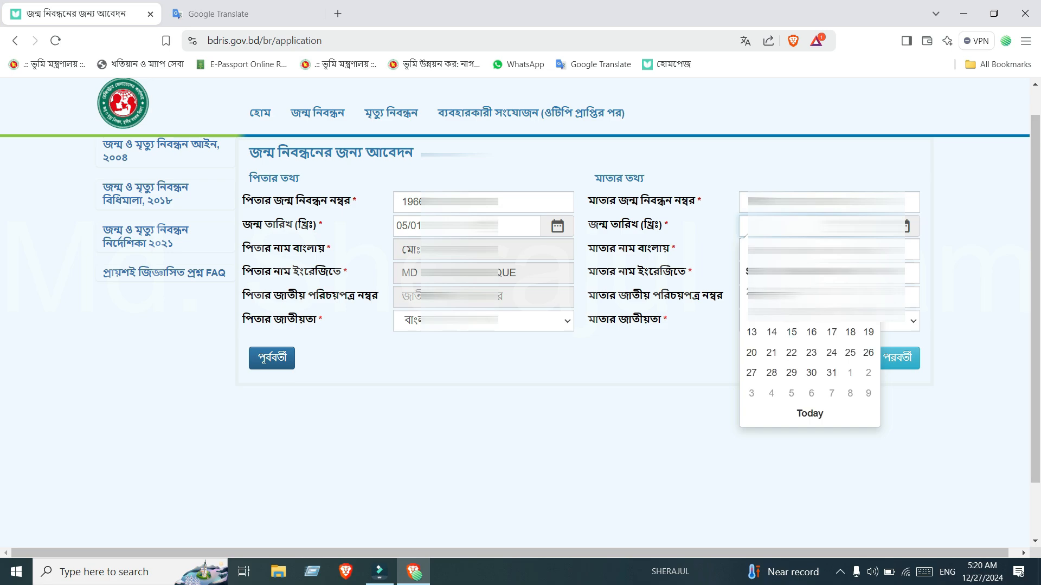
{"action": "left_click", "coordinate": [812, 291]}
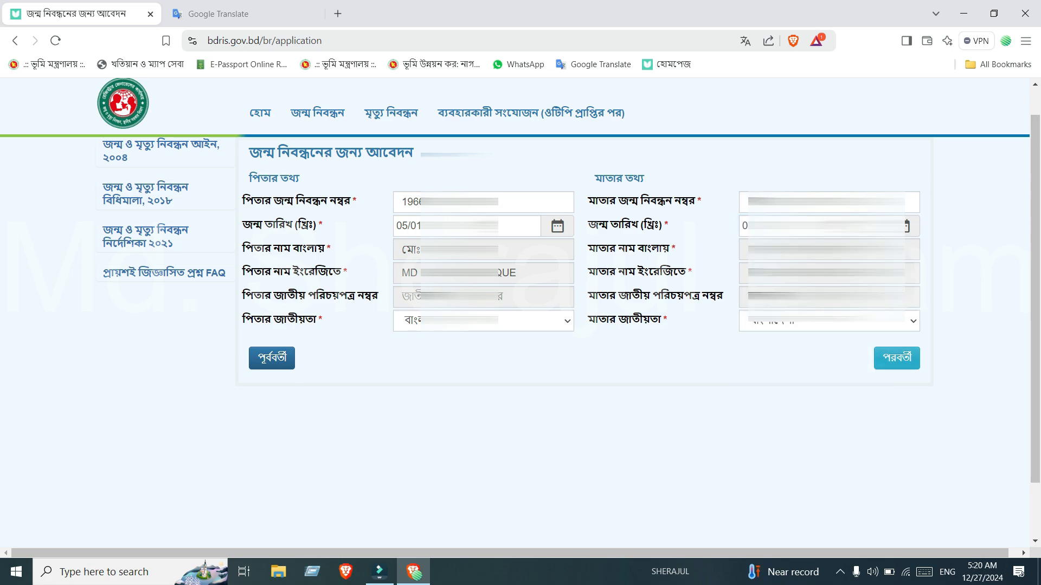
{"action": "left_click", "coordinate": [896, 358]}
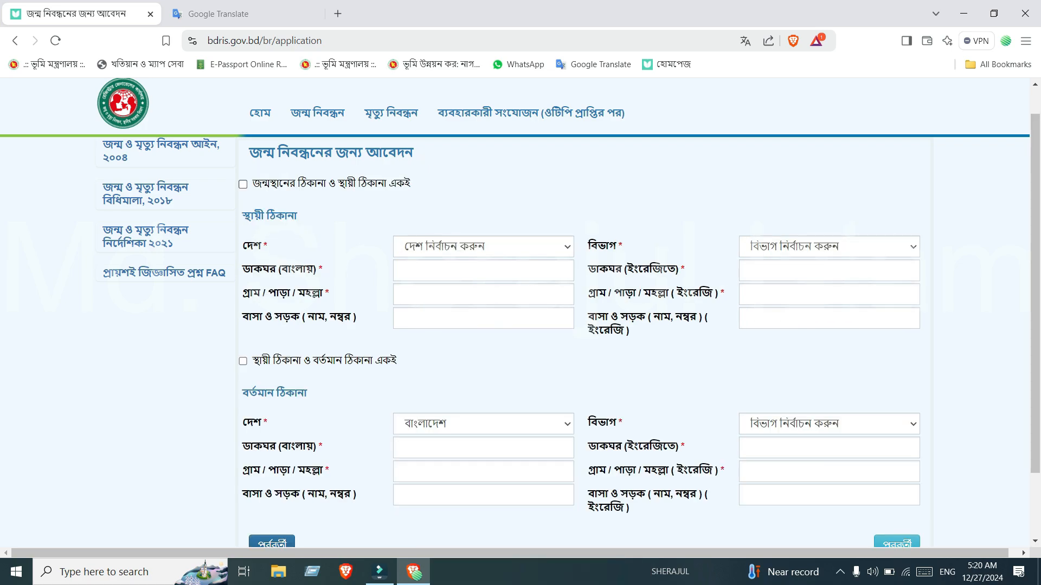
Mark the permanent address as identical to the birthplace and the present address as identical to the permanent one, and continue to the declaration page
{"action": "left_click", "coordinate": [243, 184]}
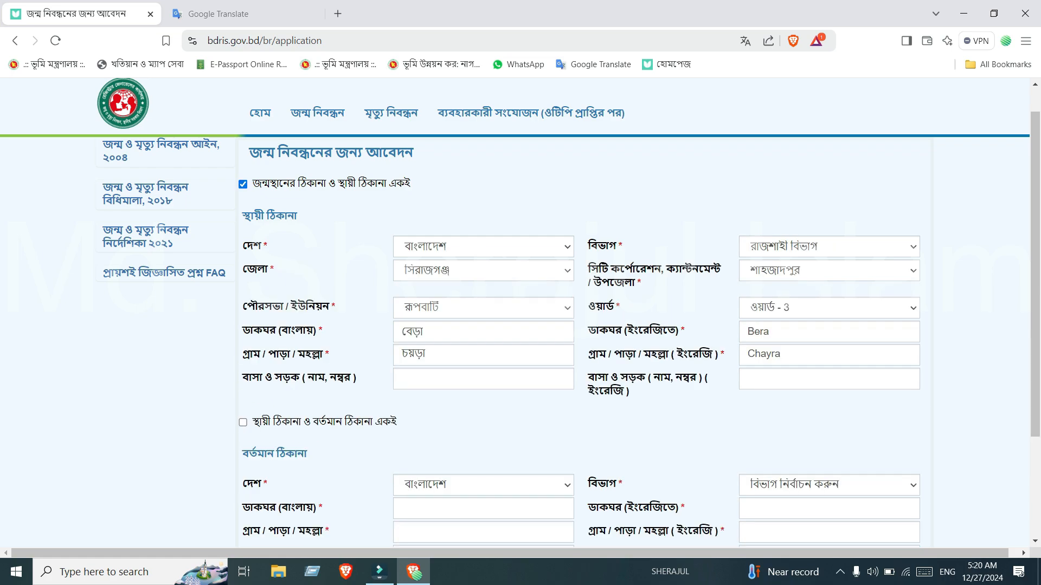
{"action": "scroll", "coordinate": [571, 312], "scroll_direction": "down", "scroll_amount": 3}
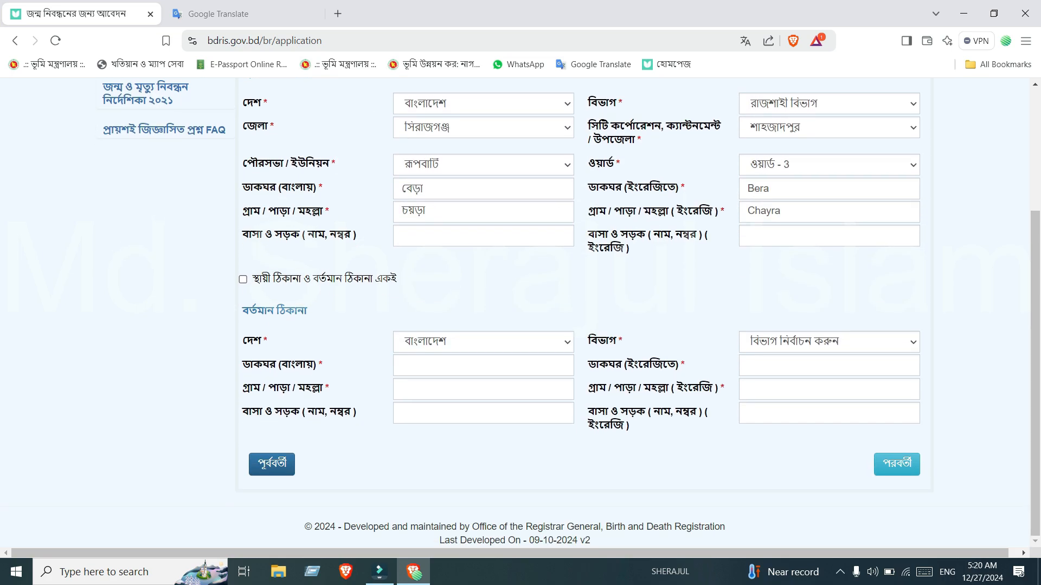
{"action": "left_click", "coordinate": [243, 279]}
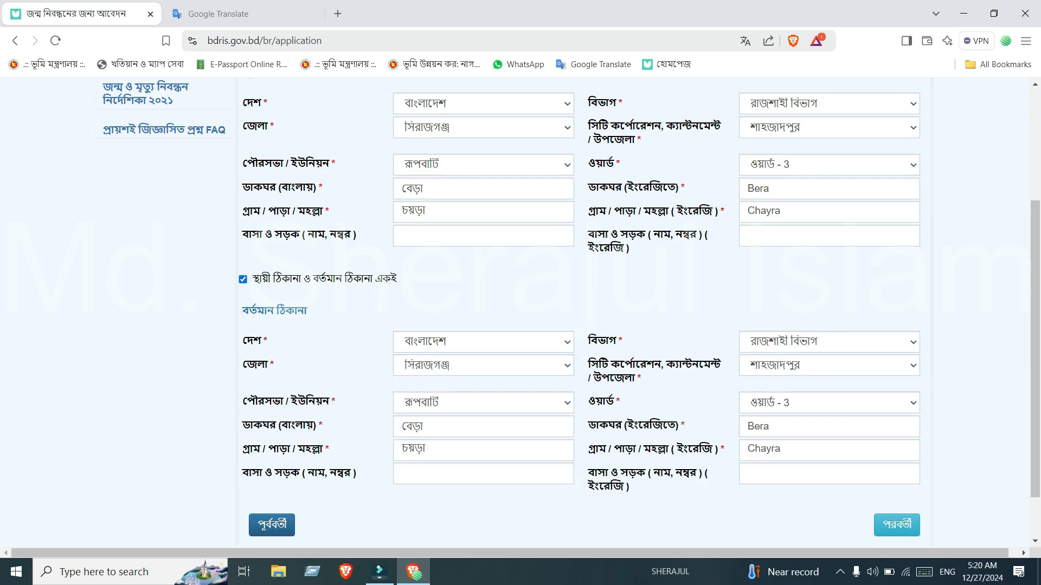
{"action": "left_click", "coordinate": [897, 525]}
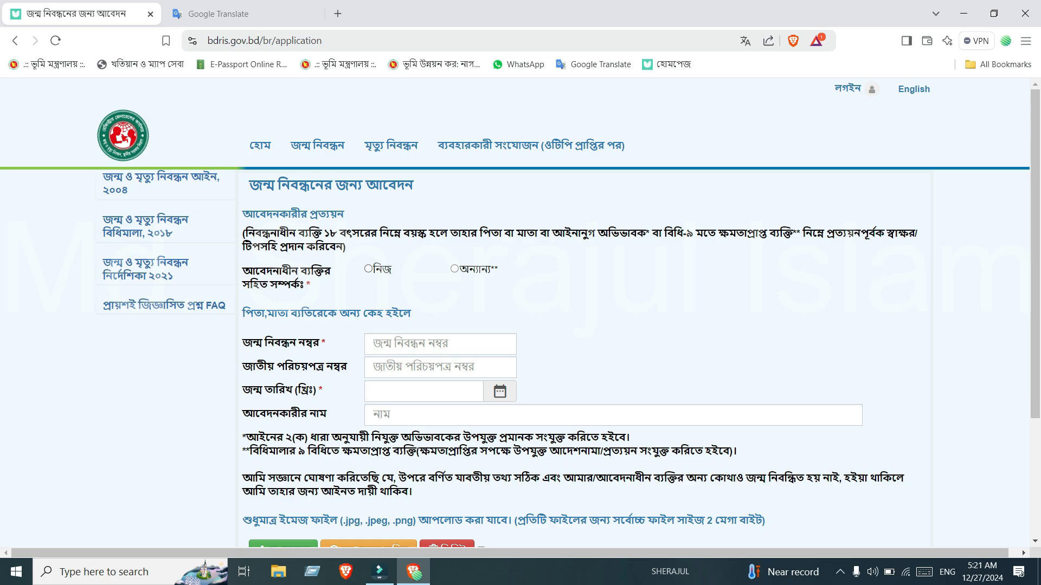
Set the applicant's relationship to নিজ and add Screenshot (64).png from the Desktop as an attachment
{"action": "left_click", "coordinate": [368, 269]}
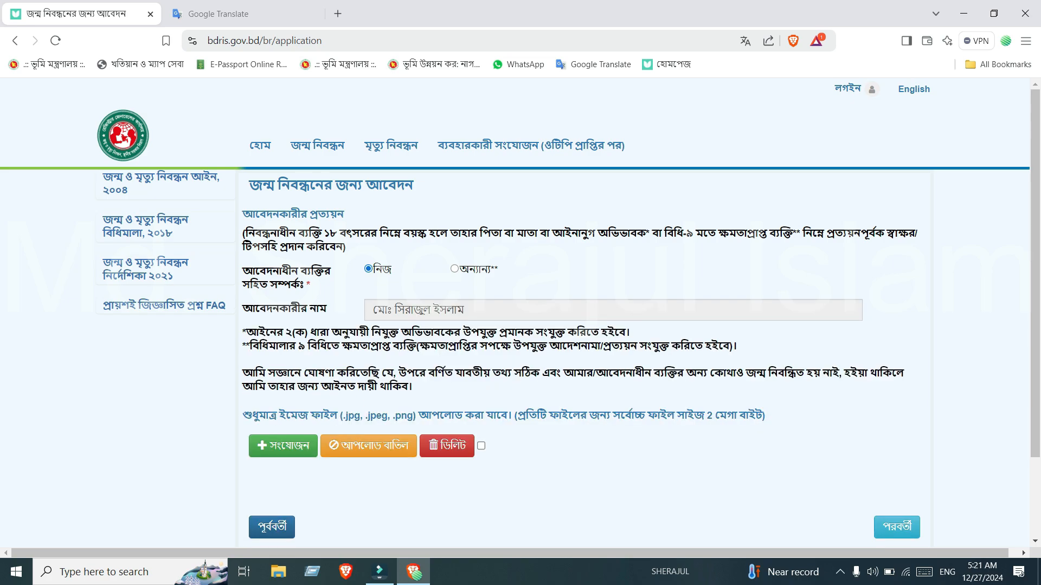
{"action": "scroll", "coordinate": [520, 309], "scroll_direction": "down", "scroll_amount": 1}
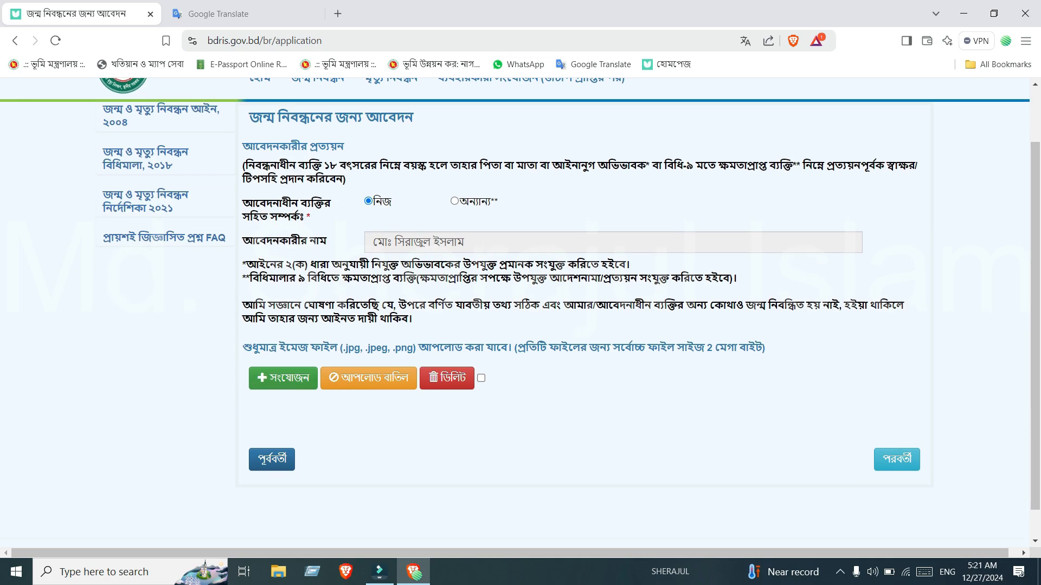
{"action": "left_click", "coordinate": [276, 373]}
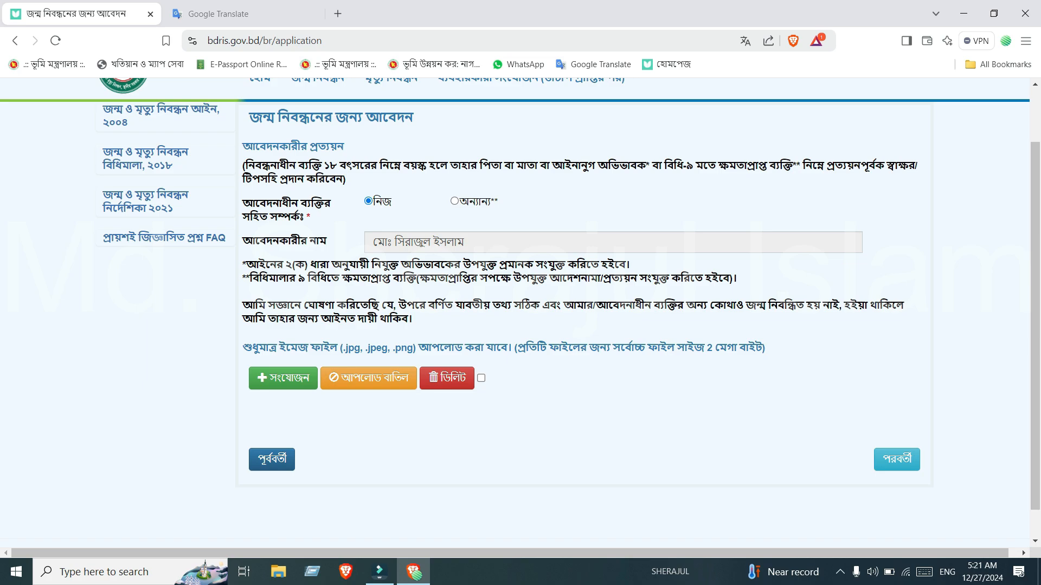
{"action": "left_click", "coordinate": [277, 376]}
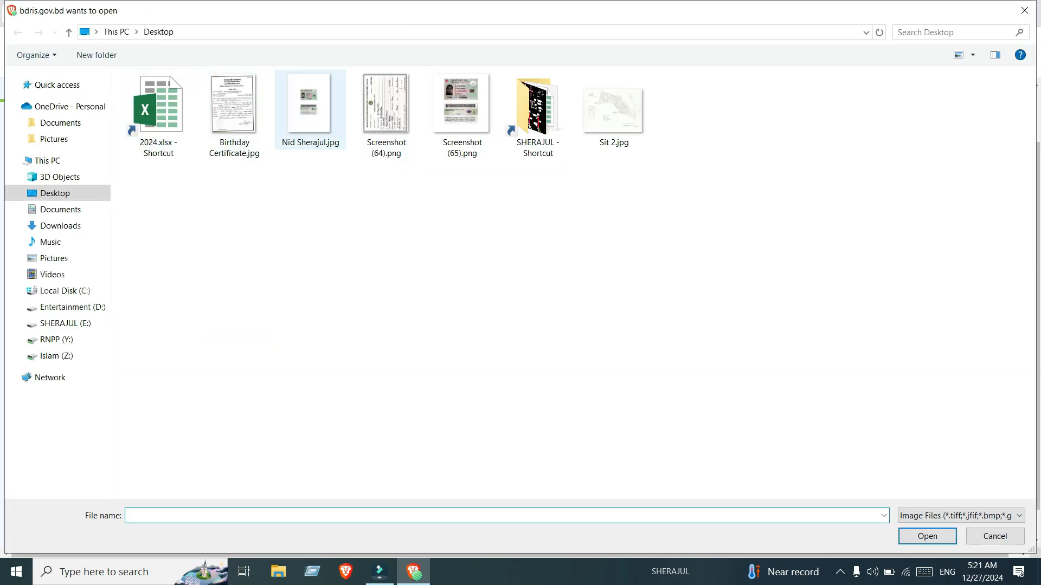
{"action": "left_click", "coordinate": [386, 113]}
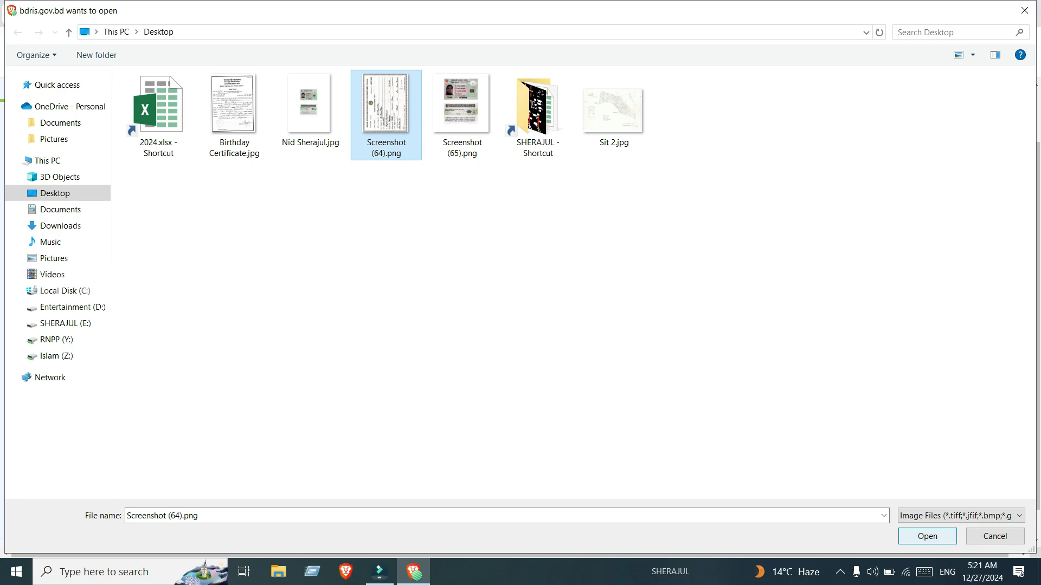
{"action": "left_click", "coordinate": [927, 536]}
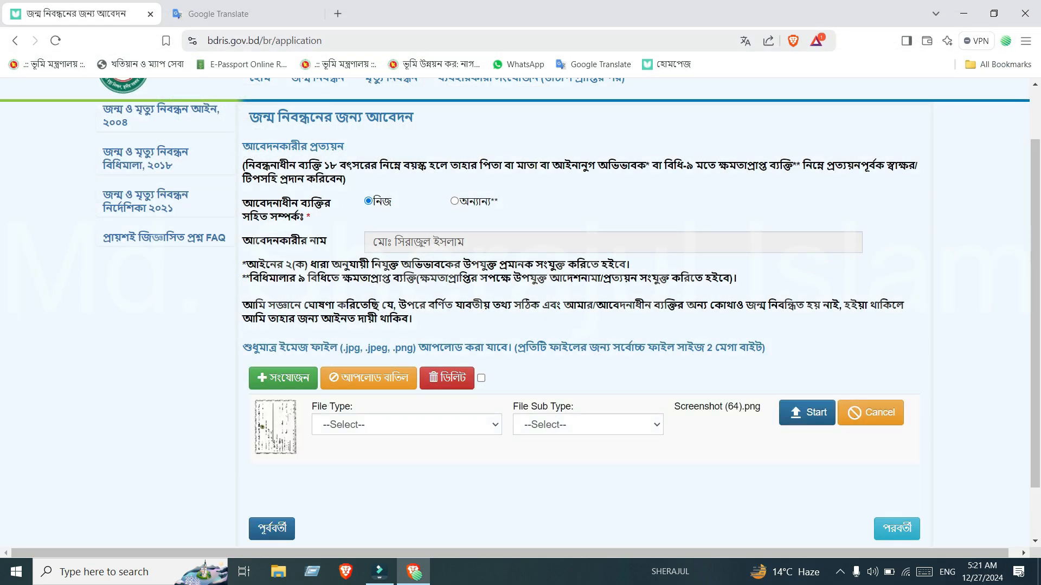
Set the file type of Screenshot (64).png to the চিকিৎসক কর্তৃক প্রত্যায়ন পত্র option and upload it
{"action": "left_click", "coordinate": [406, 425]}
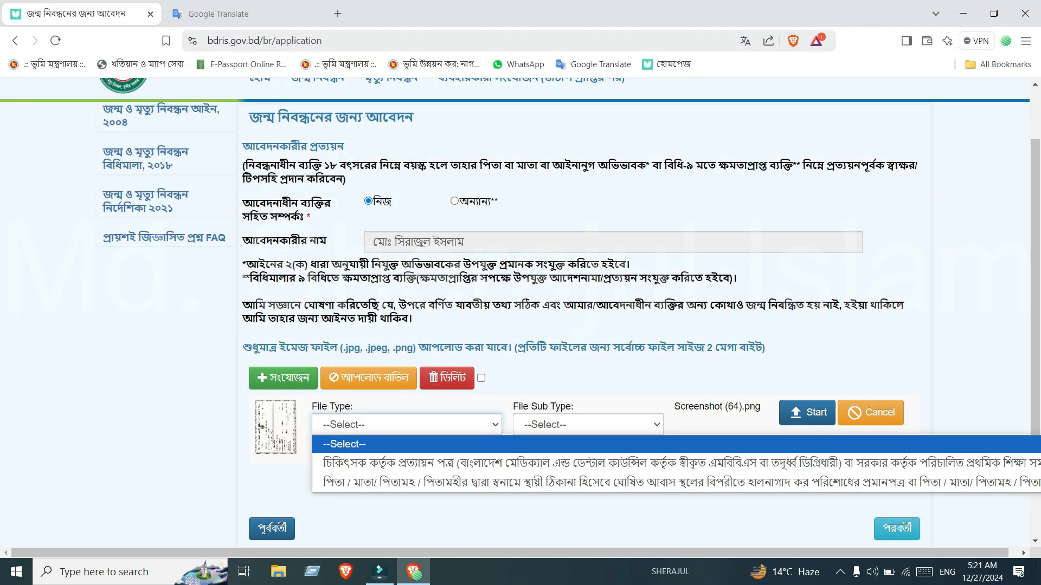
{"action": "key", "text": "Down"}
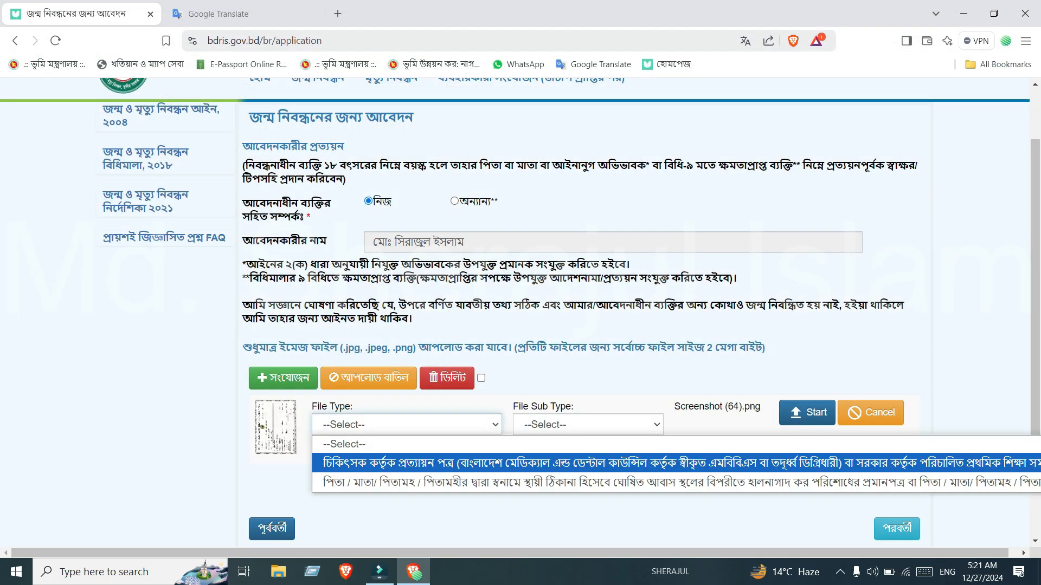
{"action": "key", "text": "Return"}
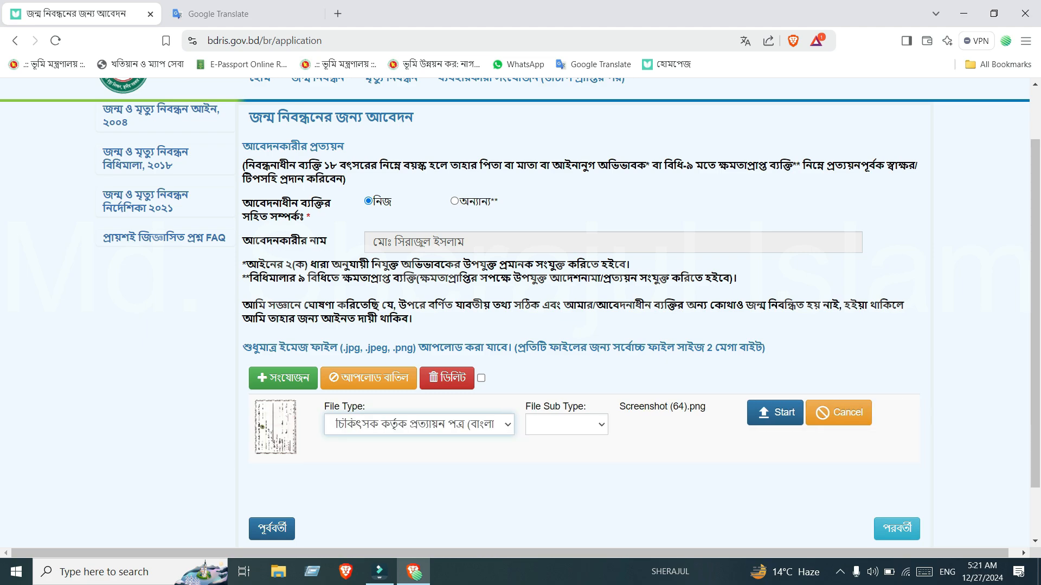
{"action": "left_click", "coordinate": [776, 413]}
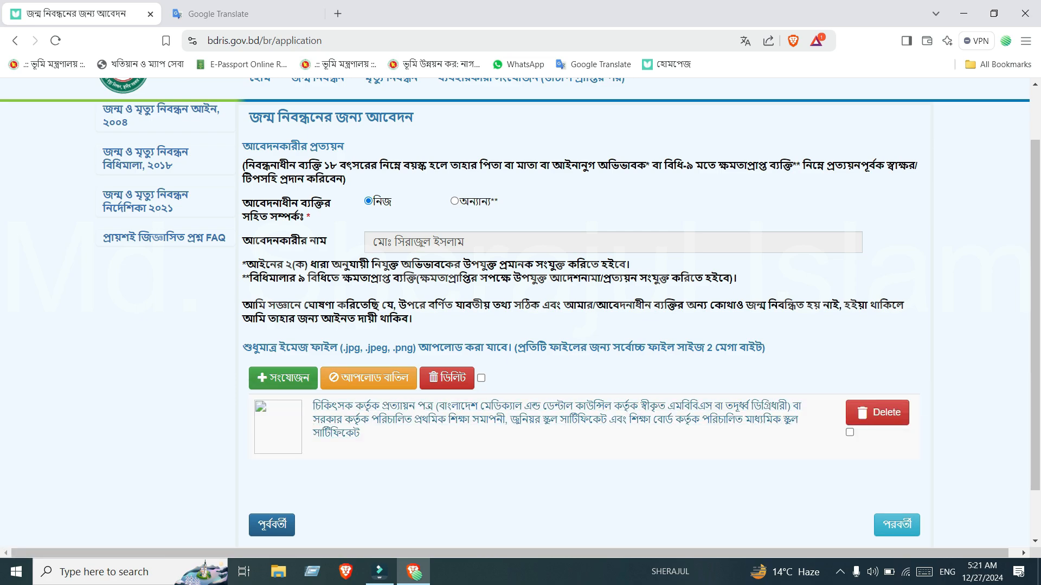
{"action": "left_click", "coordinate": [283, 378]}
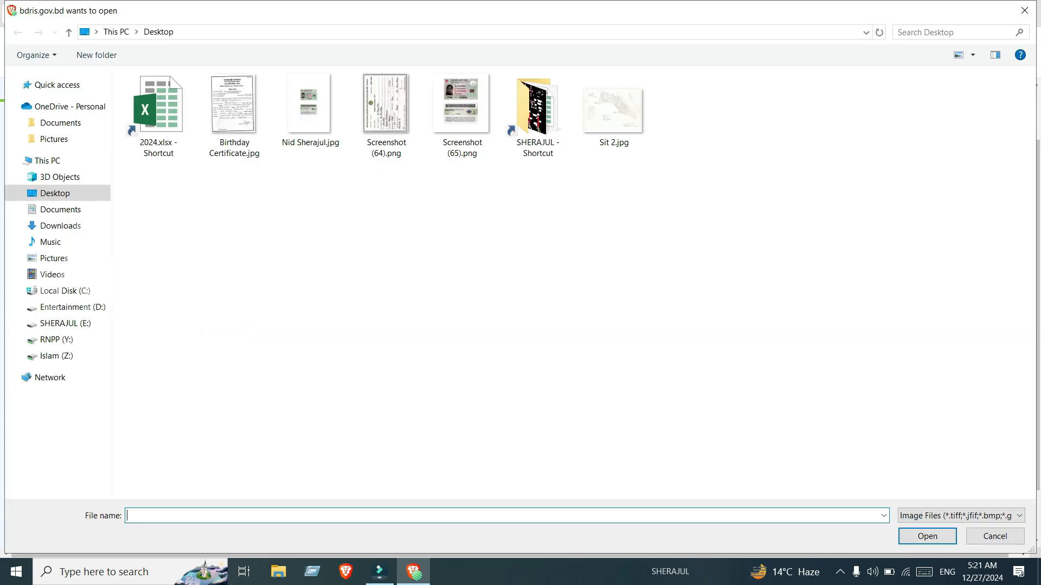
{"action": "left_click", "coordinate": [462, 115]}
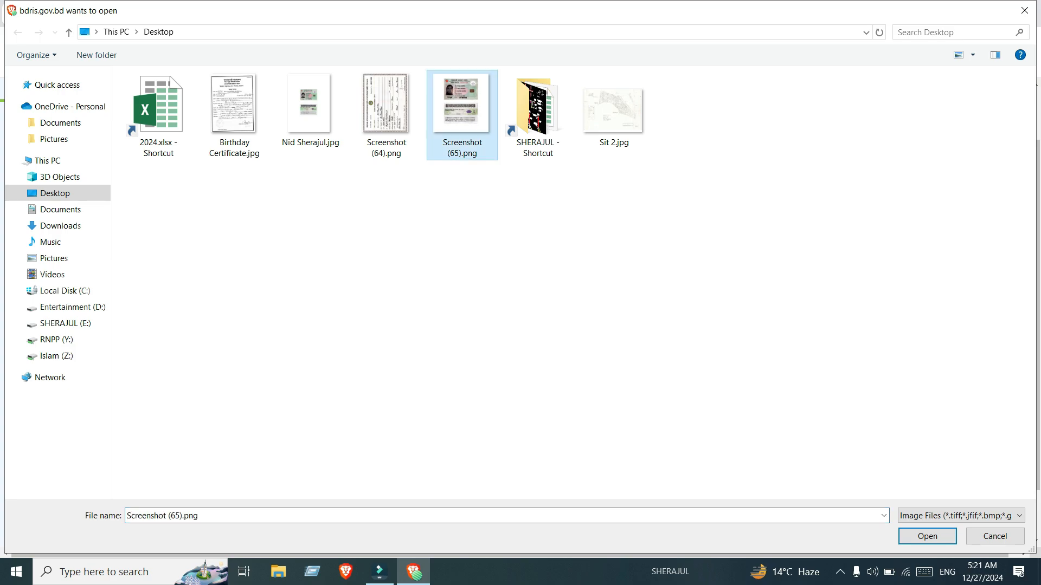
{"action": "left_click", "coordinate": [927, 536]}
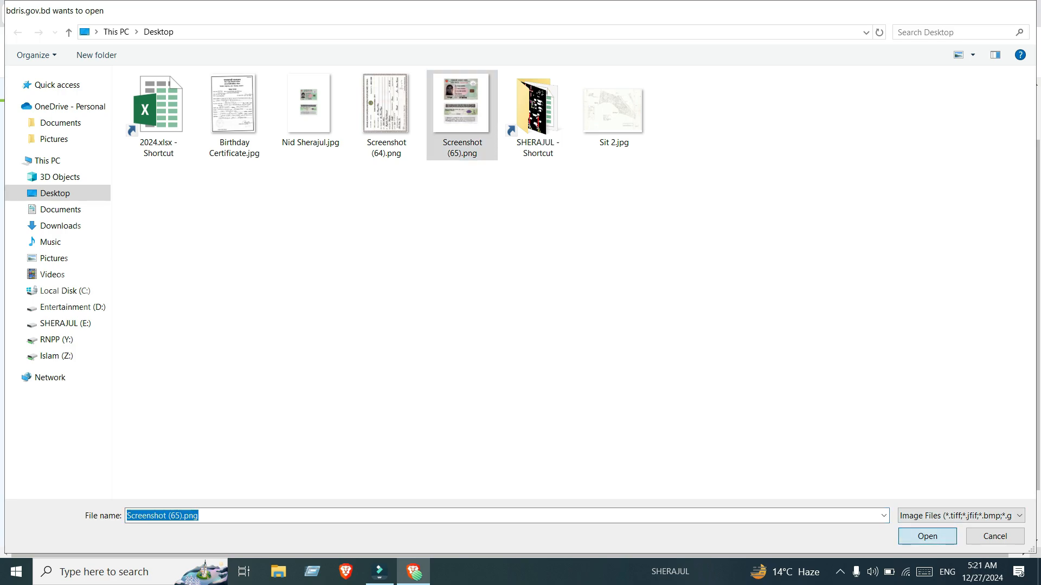
{"action": "scroll", "coordinate": [521, 312], "scroll_direction": "down", "scroll_amount": 1}
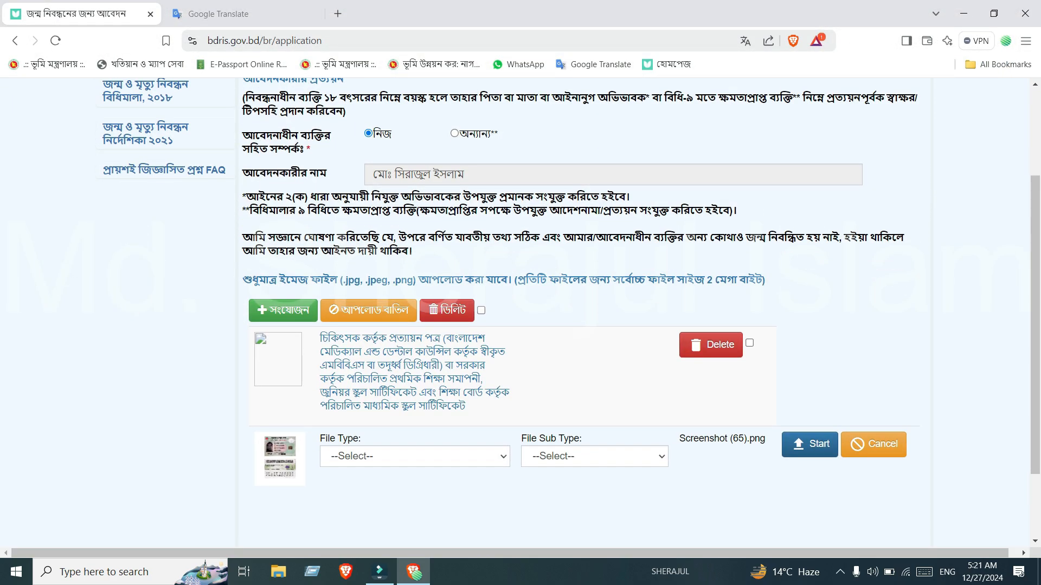
{"action": "left_click", "coordinate": [809, 444]}
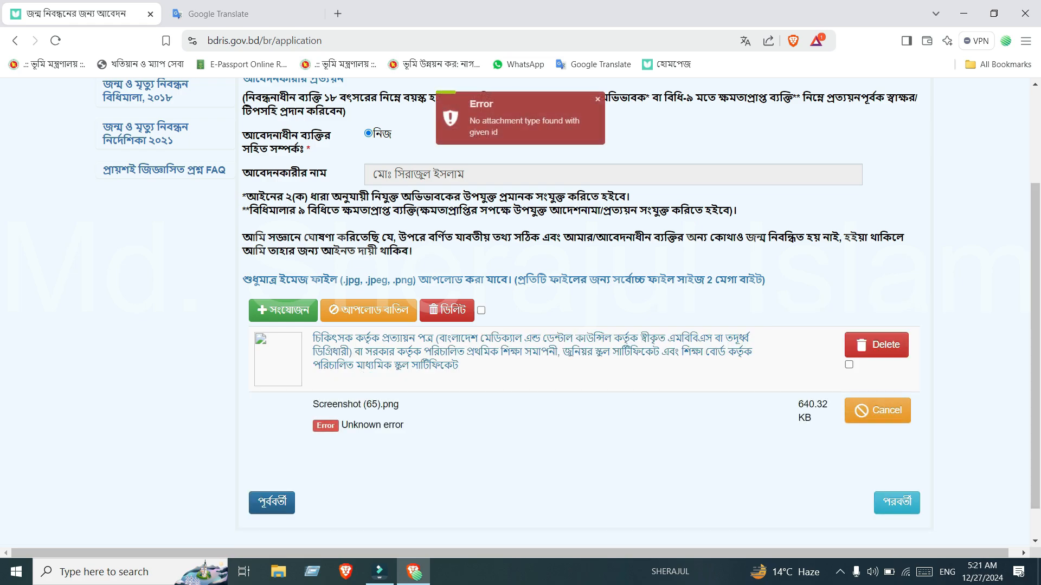
{"action": "left_click", "coordinate": [878, 410]}
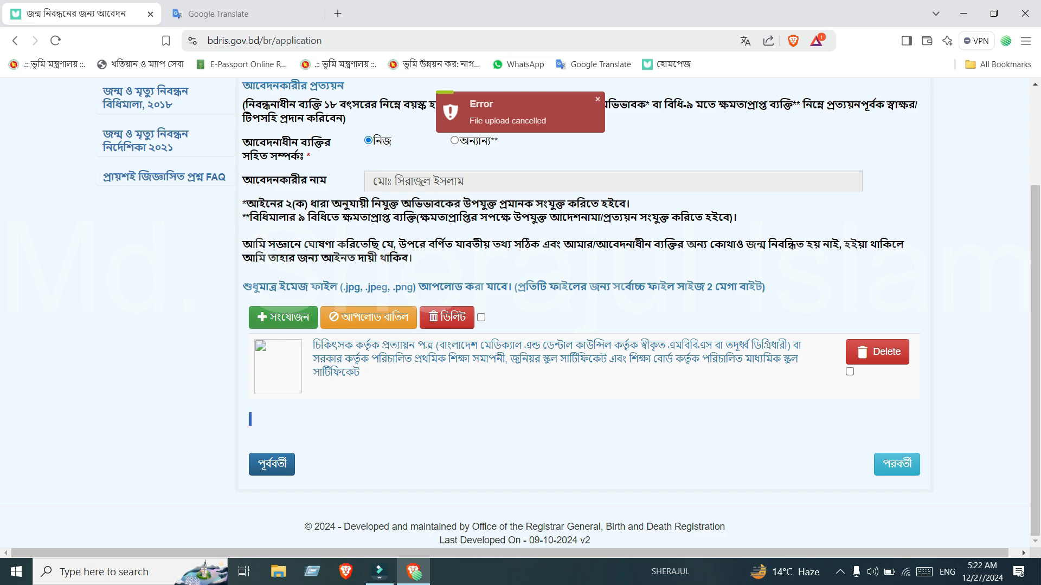
Add Screenshot (65).png from the Desktop, set its file type to the পিতা / মাতা / পিতামহ / পিতামহীর option, and upload it
{"action": "left_click", "coordinate": [283, 317]}
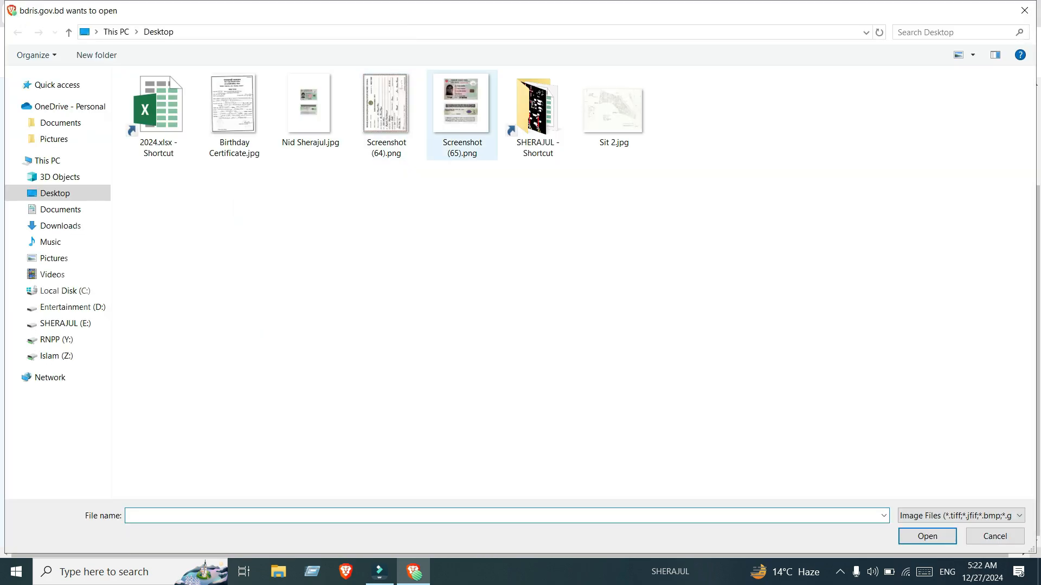
{"action": "left_click", "coordinate": [462, 115]}
{"action": "left_click", "coordinate": [927, 536]}
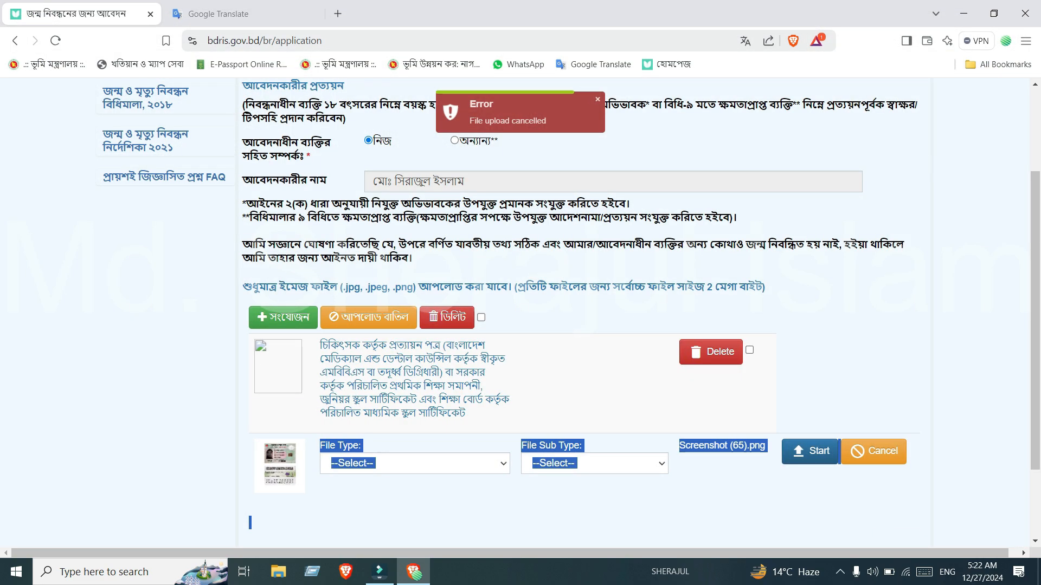
{"action": "left_click", "coordinate": [466, 512]}
{"action": "left_click", "coordinate": [414, 464]}
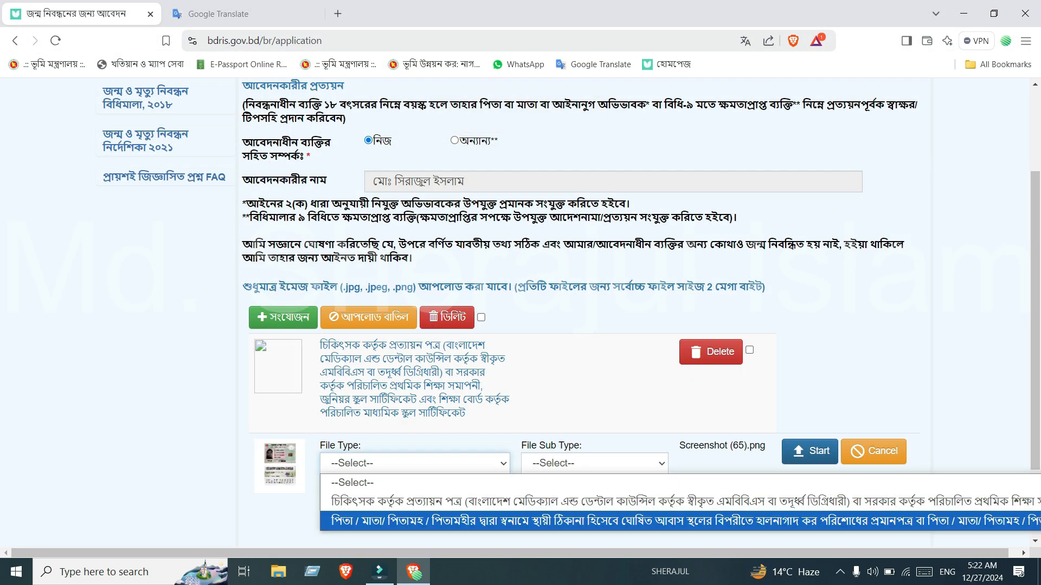
{"action": "left_click", "coordinate": [429, 521]}
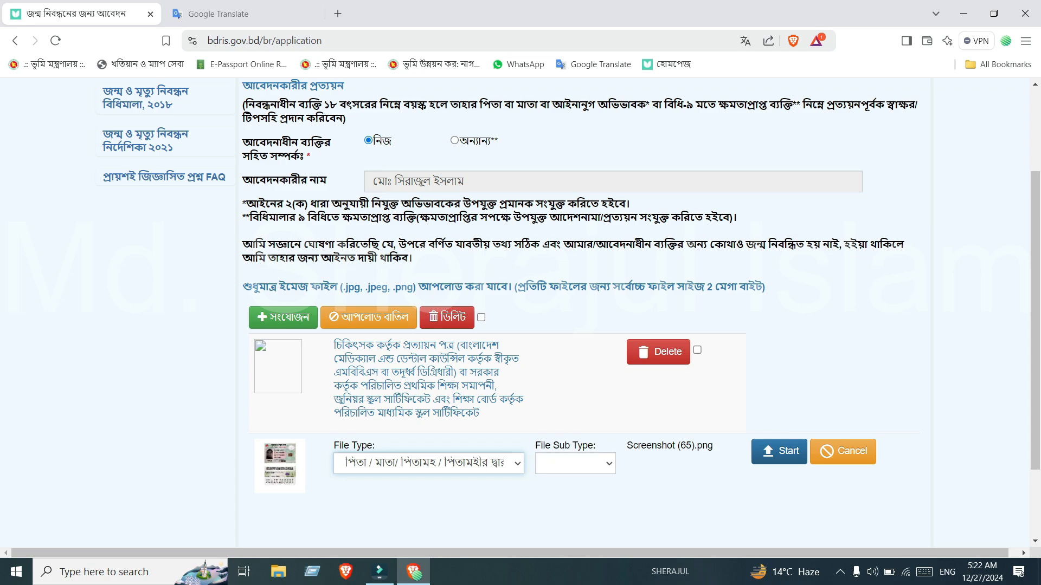
{"action": "left_click", "coordinate": [779, 451]}
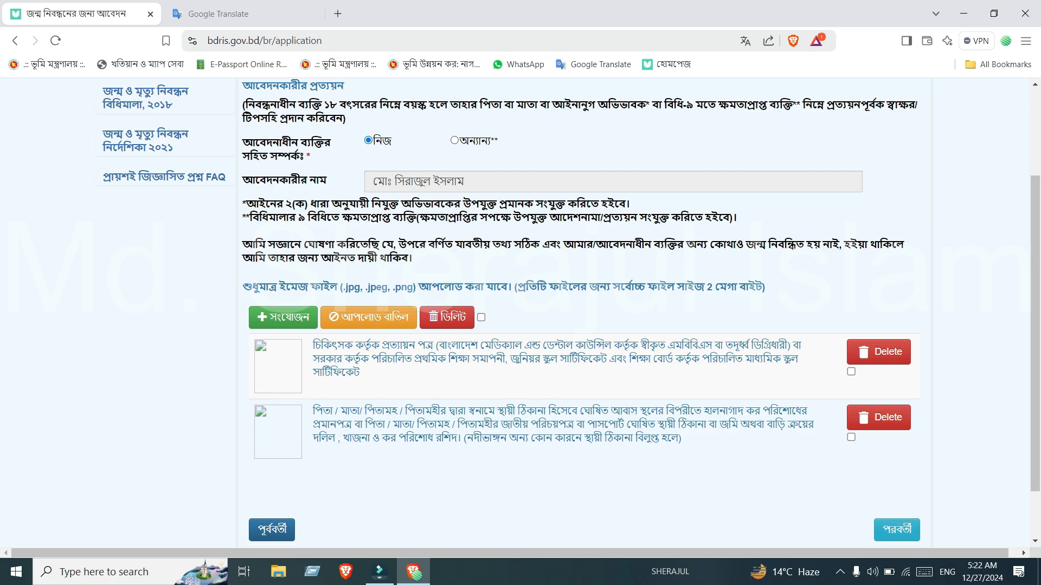
Continue to the application summary page and review the entered details down to the contact and OTP fields
{"action": "left_click", "coordinate": [897, 530]}
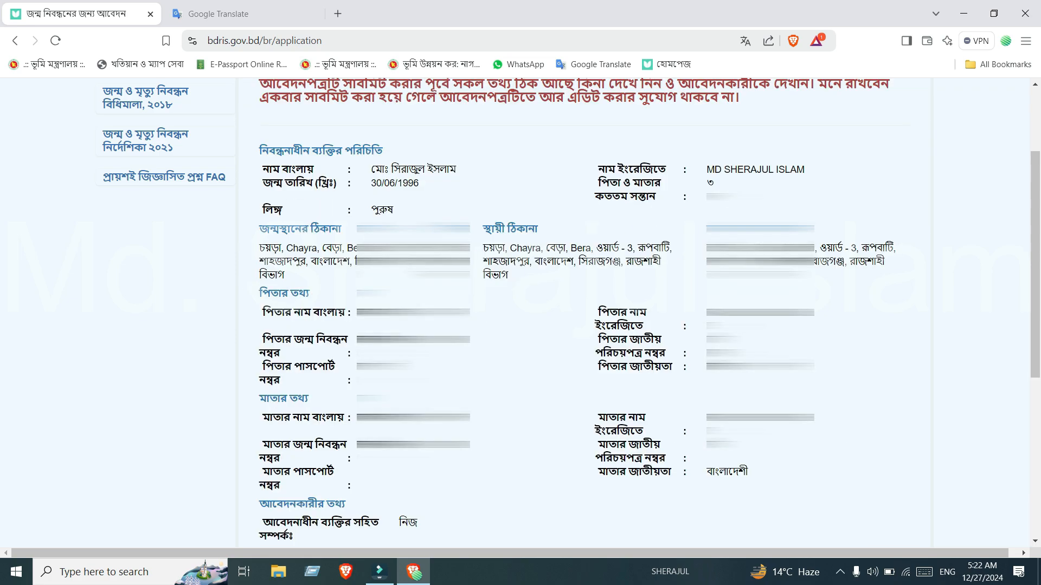
{"action": "scroll", "coordinate": [520, 313], "scroll_direction": "up", "scroll_amount": 2}
{"action": "scroll", "coordinate": [521, 313], "scroll_direction": "down", "scroll_amount": 3}
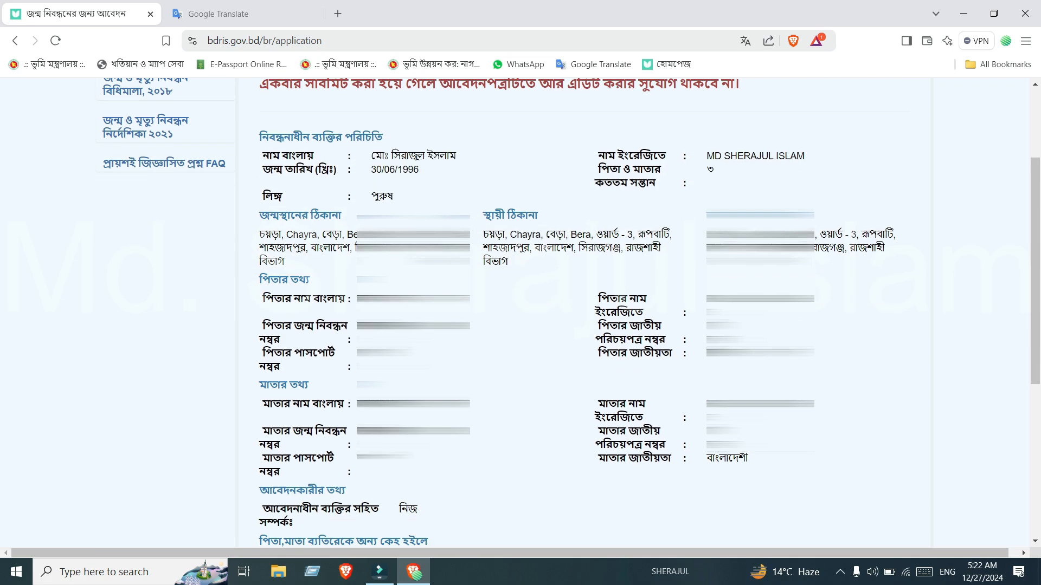
{"action": "scroll", "coordinate": [521, 313], "scroll_direction": "down", "scroll_amount": 3}
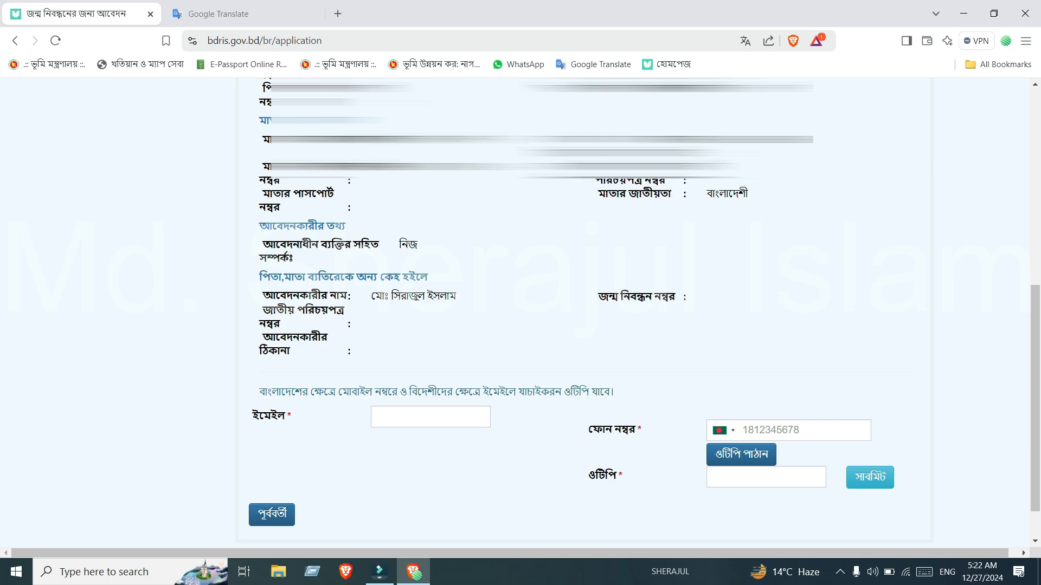
Enter the applicant's phone number in the ফোন নম্বর field and request the OTP
{"action": "left_click", "coordinate": [788, 430]}
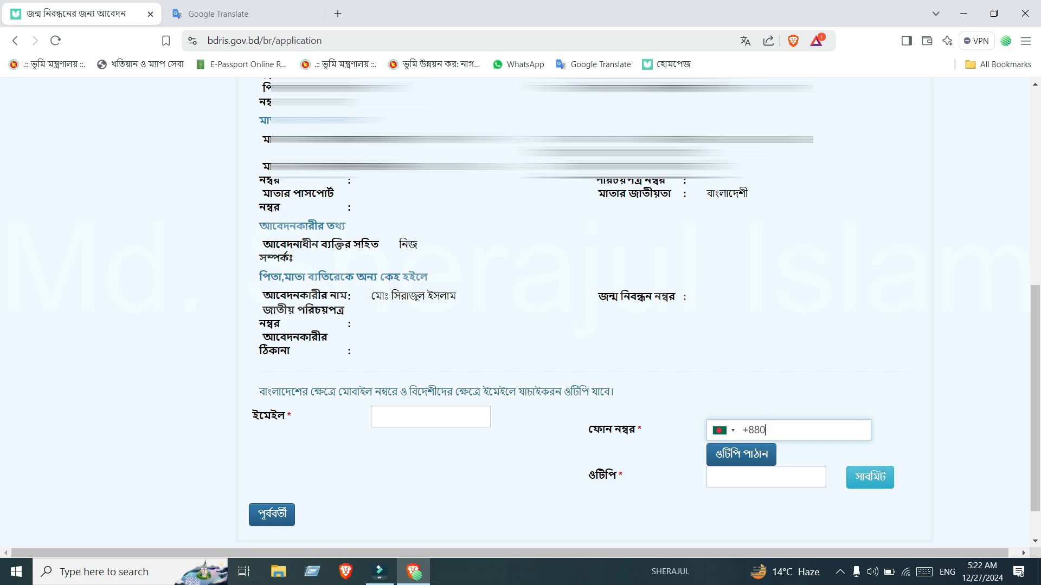
{"action": "left_click", "coordinate": [741, 454]}
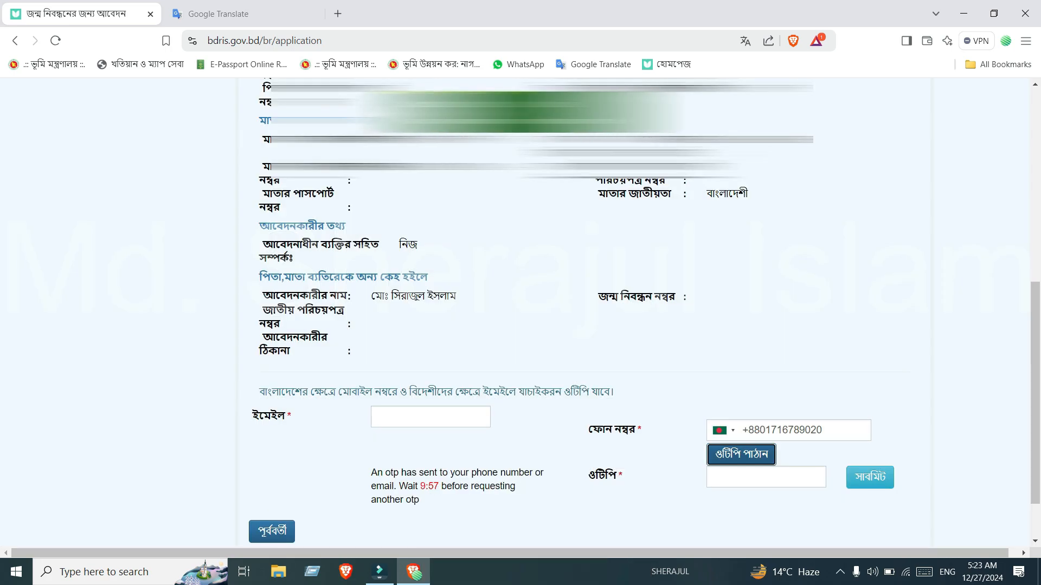
Enter the verification code in the ওটিপি field
{"action": "left_click", "coordinate": [759, 477]}
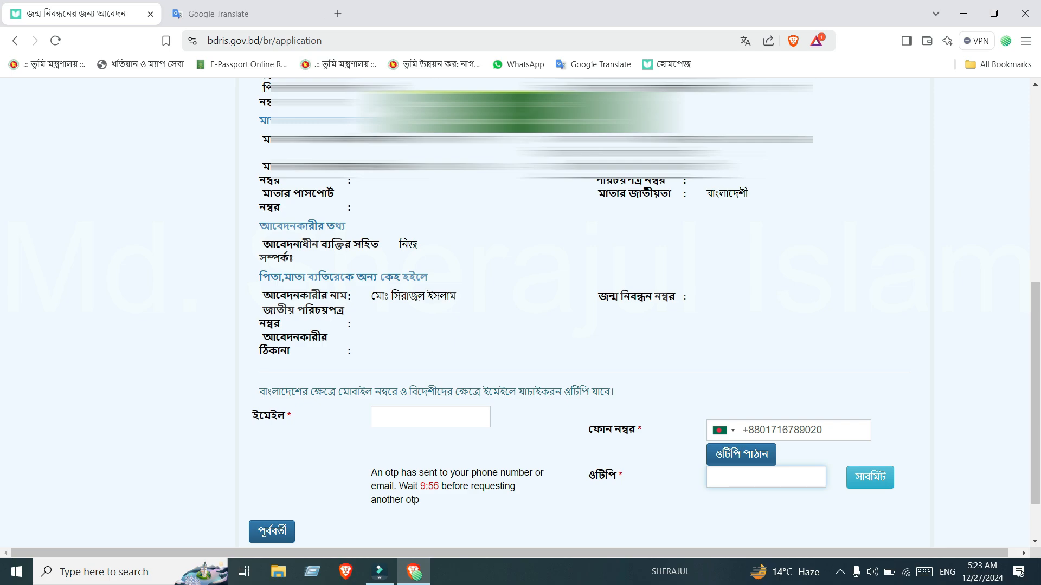
{"action": "key", "text": "BackSpace"}
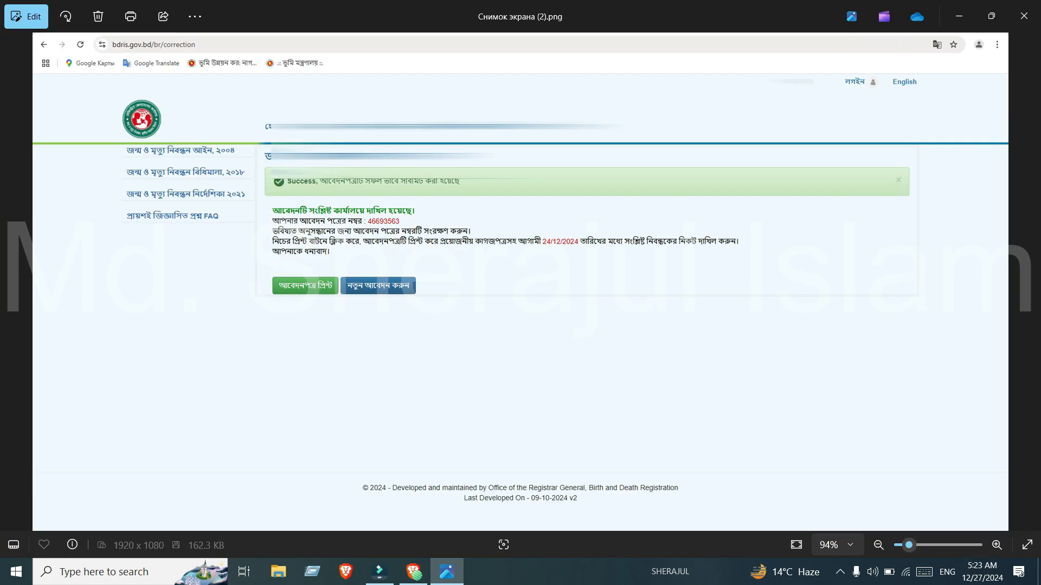